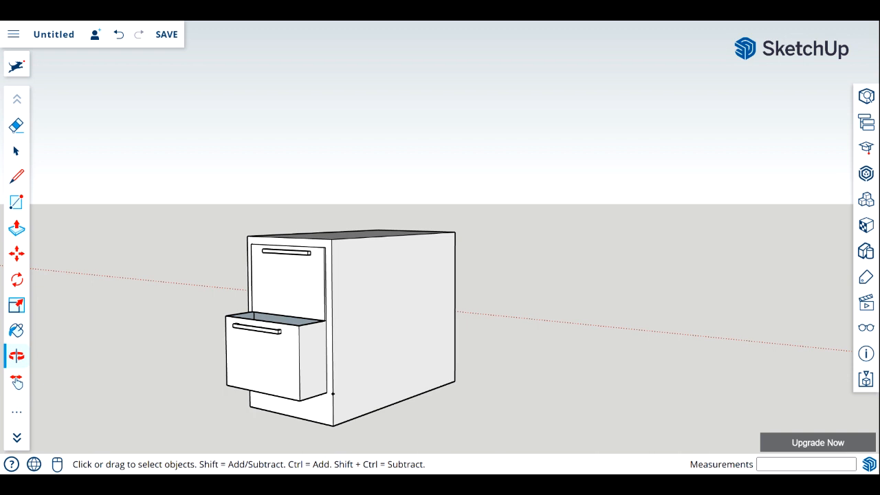
# Switch to the top view and find empty ground beside the finished drawer cabinet.
pyautogui.scroll(-2, 321, 318)
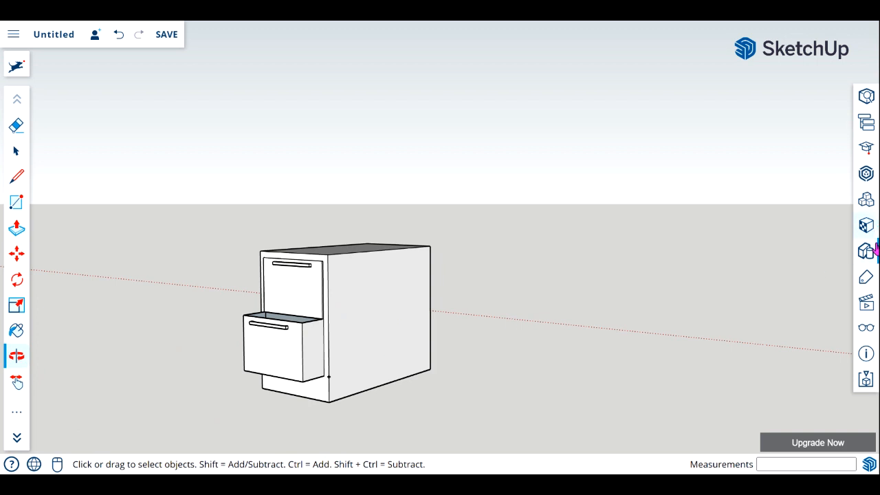
pyautogui.click(870, 306)
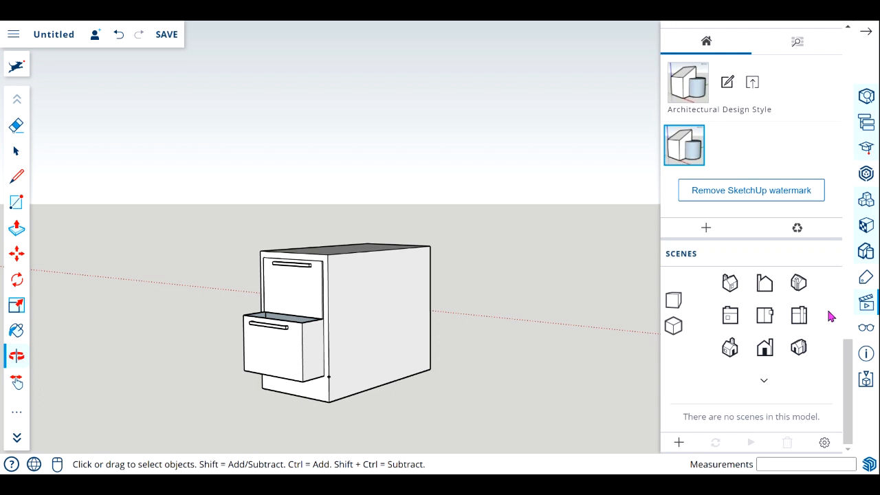
pyautogui.click(765, 321)
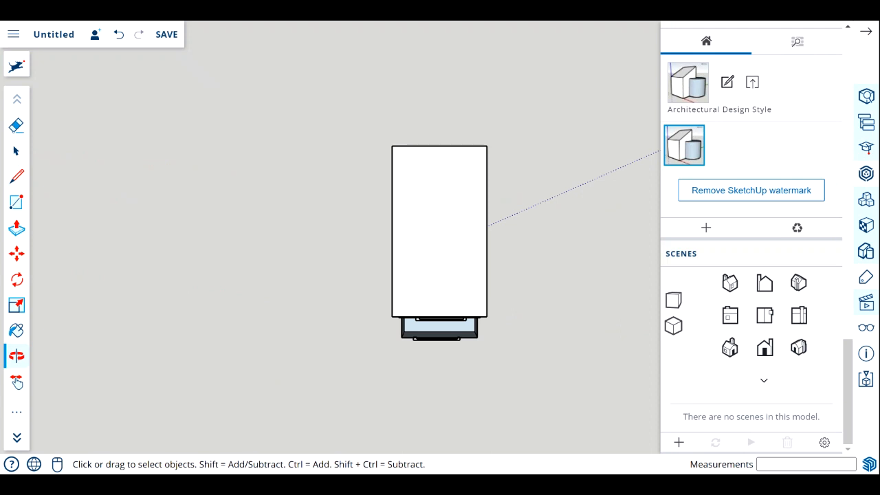
pyautogui.scroll(-3, 423, 251)
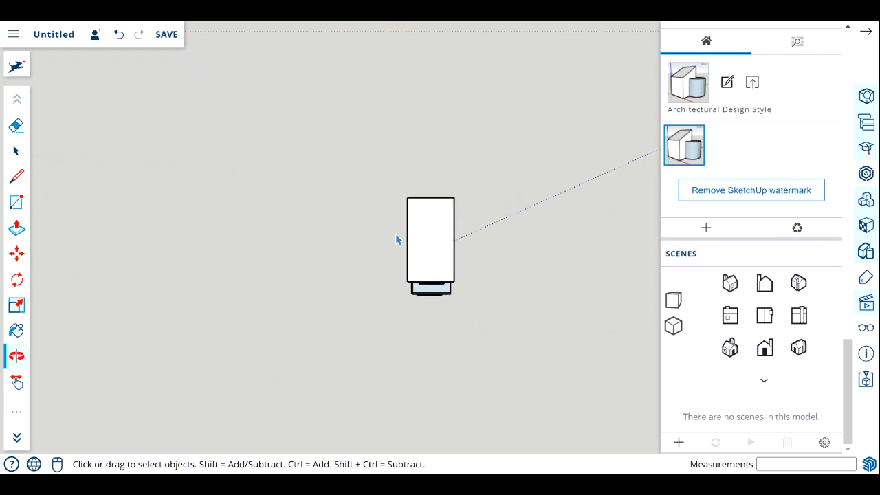
pyautogui.scroll(2, 491, 179)
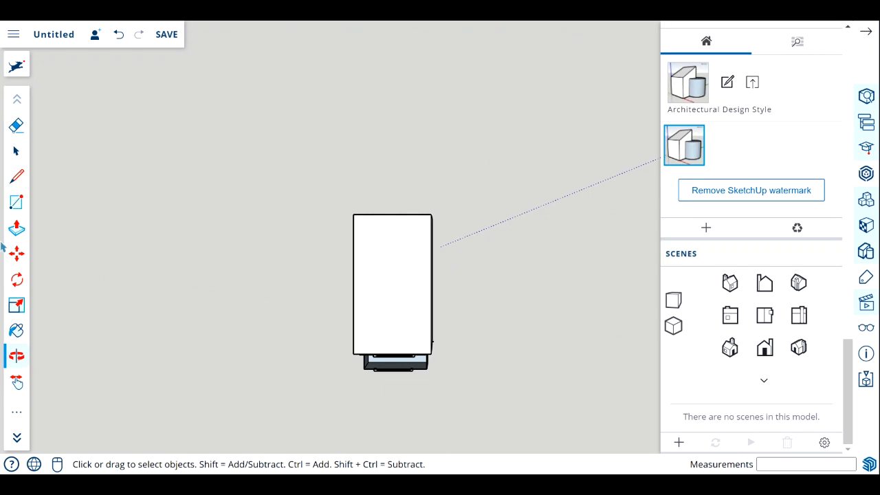
pyautogui.scroll(-5, 394, 295)
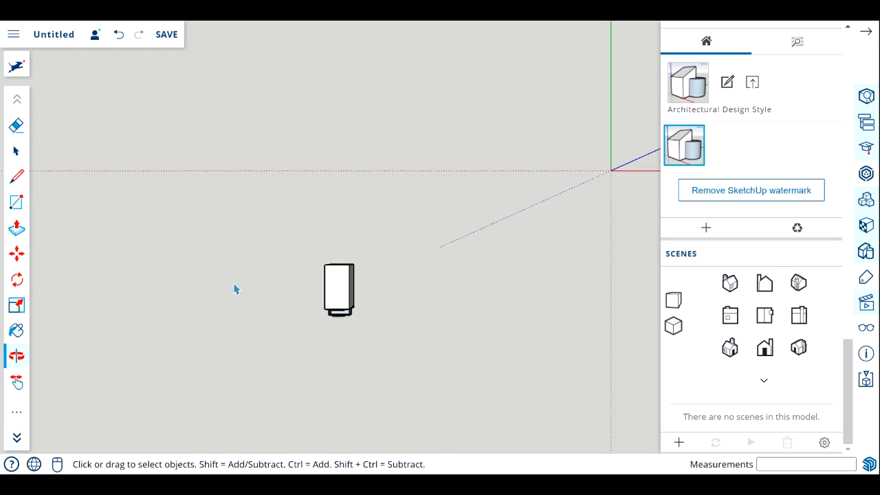
pyautogui.scroll(5, 535, 278)
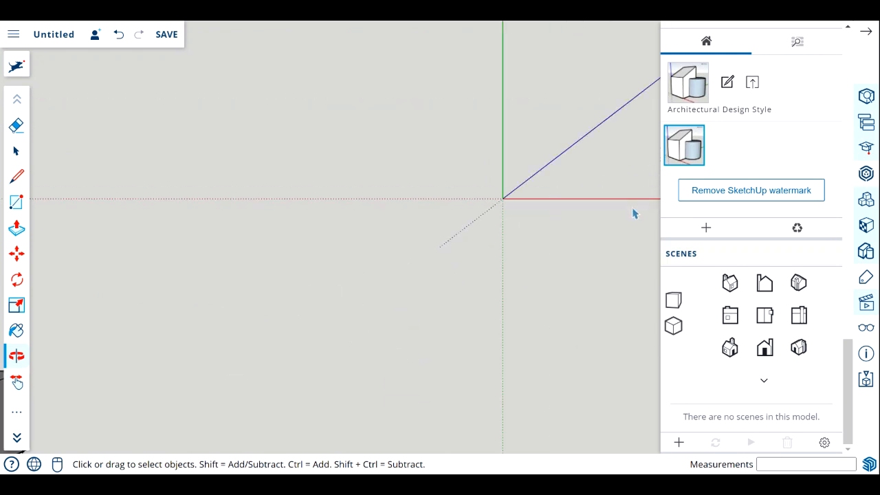
pyautogui.scroll(-1, 533, 271)
pyautogui.scroll(1, 534, 273)
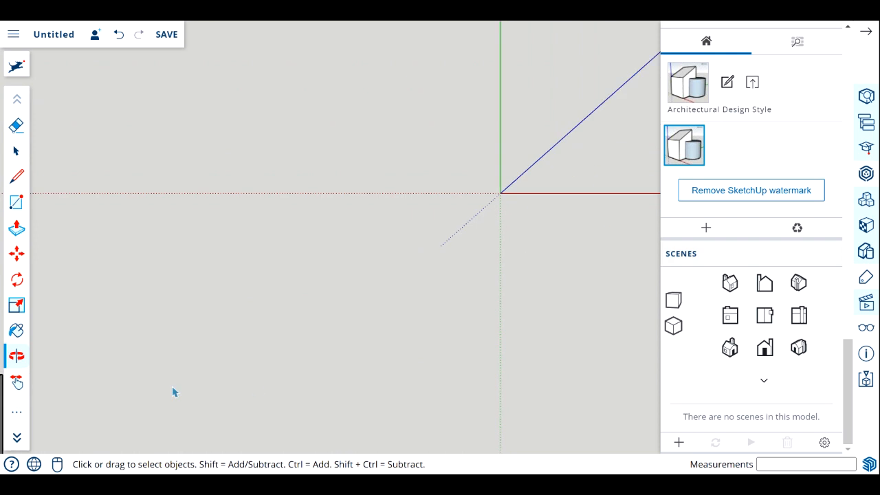
pyautogui.scroll(-2, 177, 407)
pyautogui.scroll(-1, 177, 412)
pyautogui.scroll(3, 159, 417)
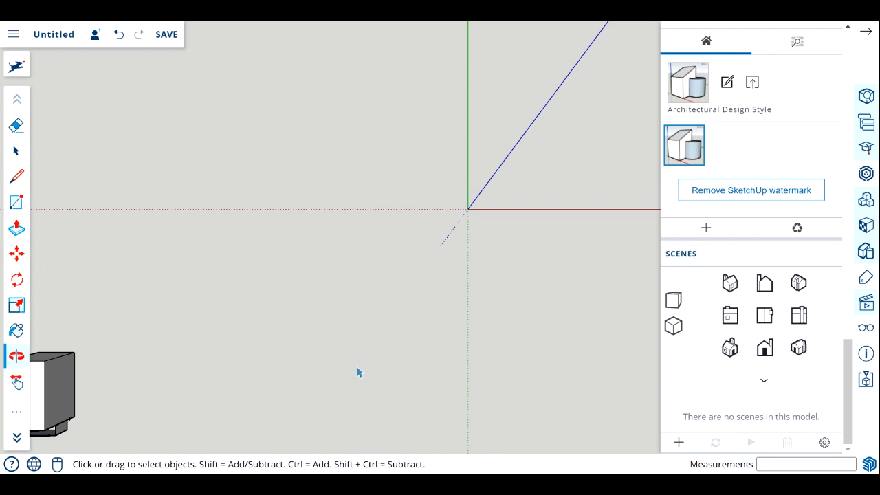
# Draw a 1'3" by 2'3" rectangle on the ground beside the finished cabinet.
pyautogui.click(17, 203)
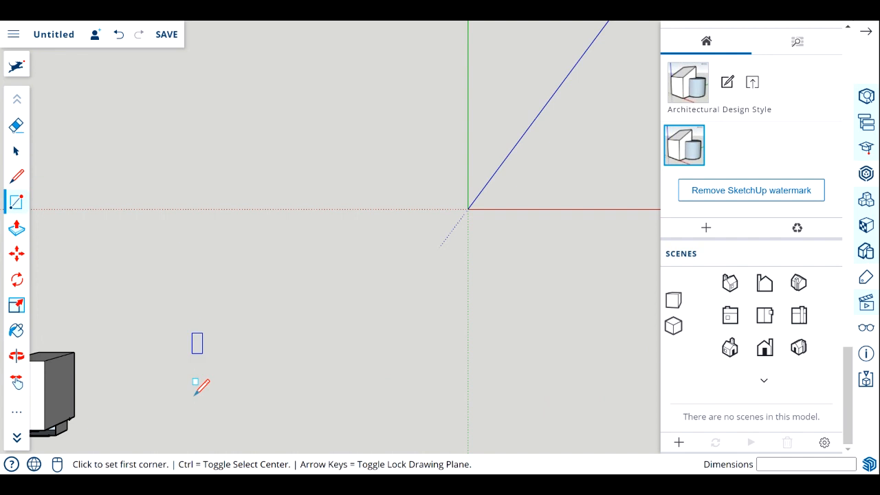
pyautogui.click(262, 384)
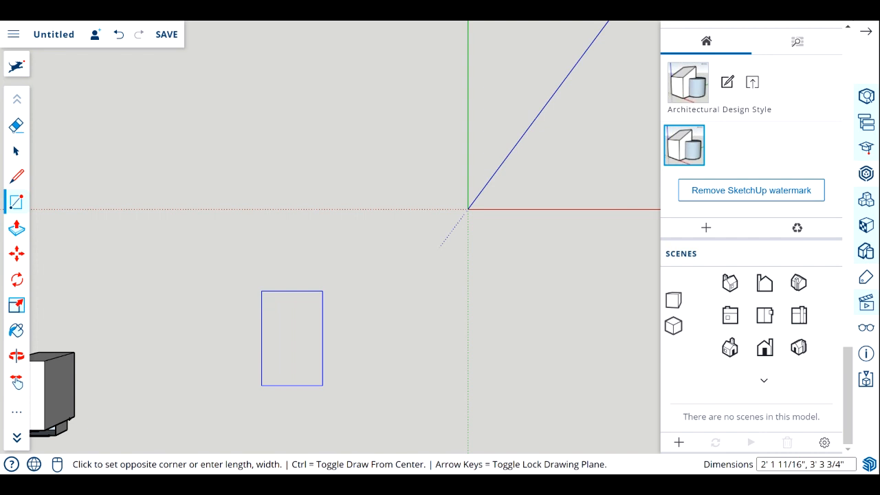
pyautogui.write('1')
pyautogui.write("'3,2'3")
pyautogui.press('Return')
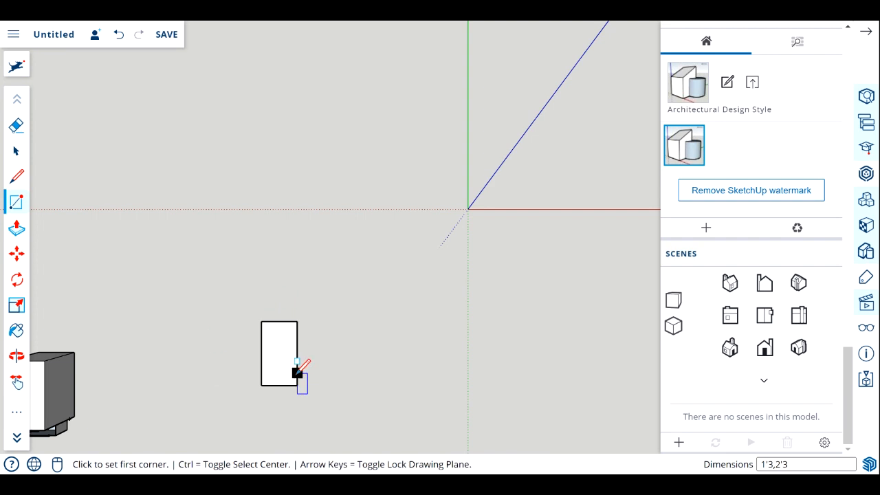
# Push/Pull the rectangle upward 2'3" into a solid box.
pyautogui.scroll(3, 289, 377)
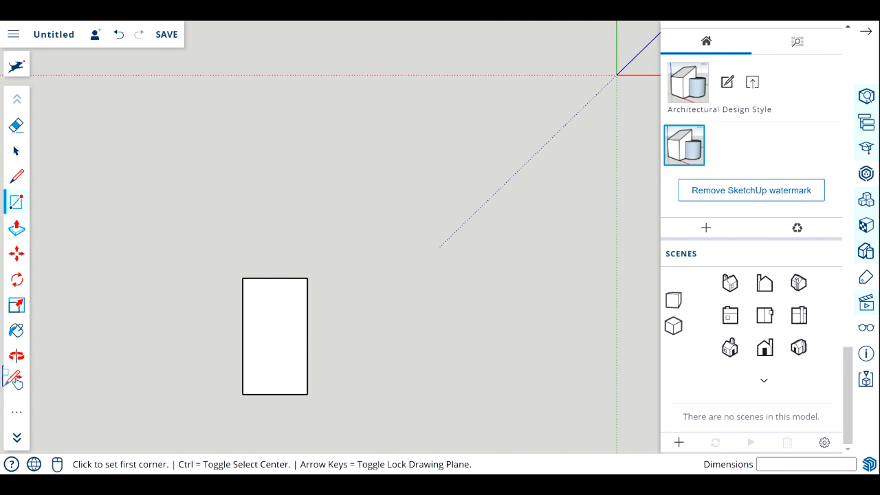
pyautogui.click(17, 355)
pyautogui.moveTo(297, 413); pyautogui.dragTo(246, 337)
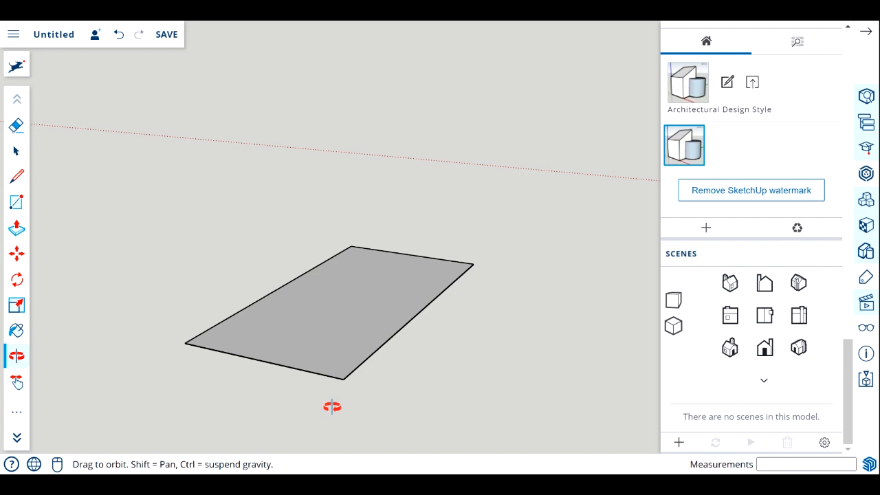
pyautogui.click(16, 228)
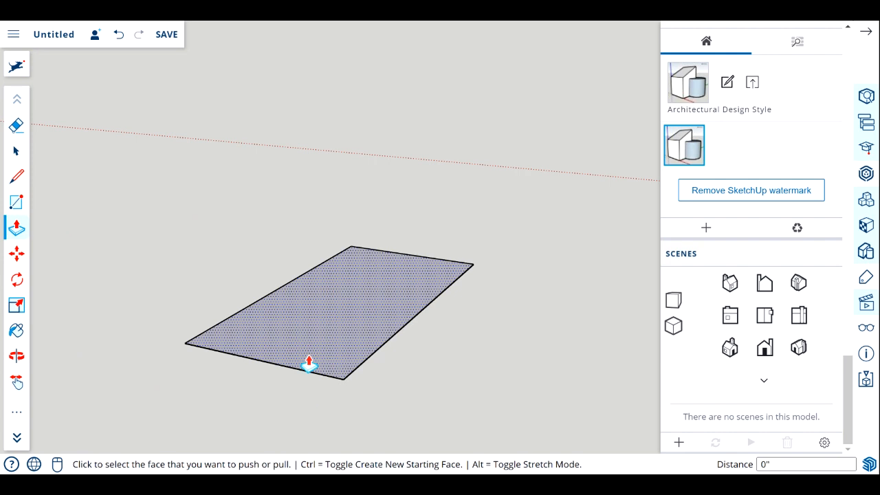
pyautogui.click(330, 359)
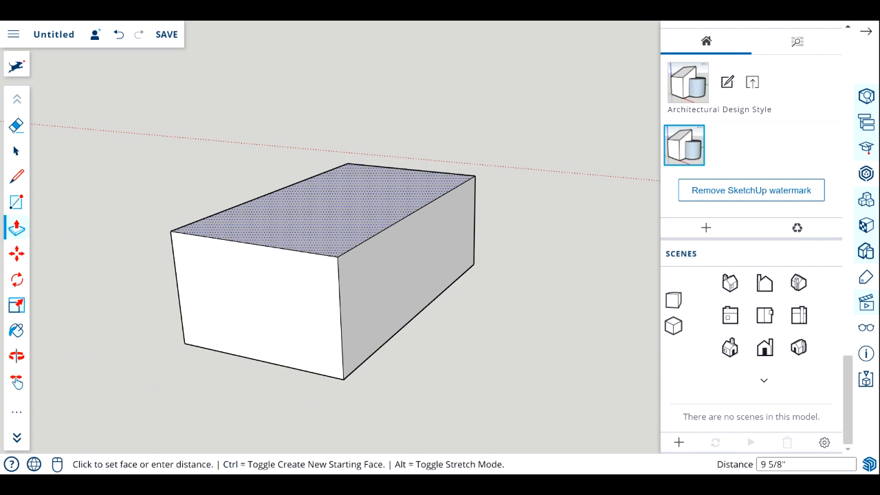
pyautogui.write("2' 3")
pyautogui.press('Return')
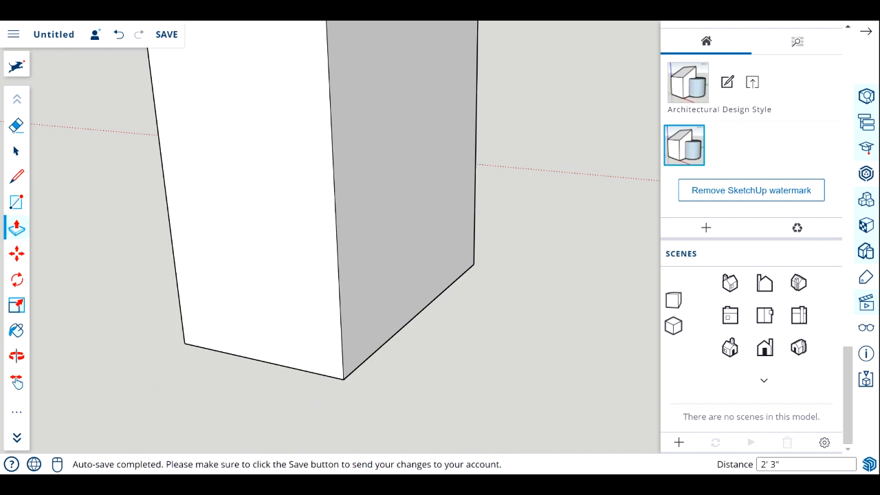
# Look over the new box from several angles, including the standard top and isometric views.
pyautogui.scroll(-3, 344, 249)
pyautogui.scroll(-3, 344, 249)
pyautogui.scroll(2, 308, 129)
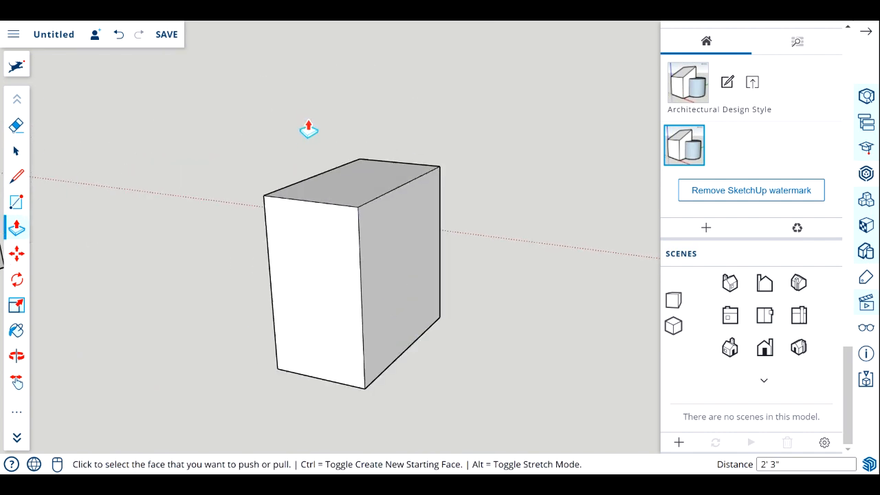
pyautogui.click(16, 355)
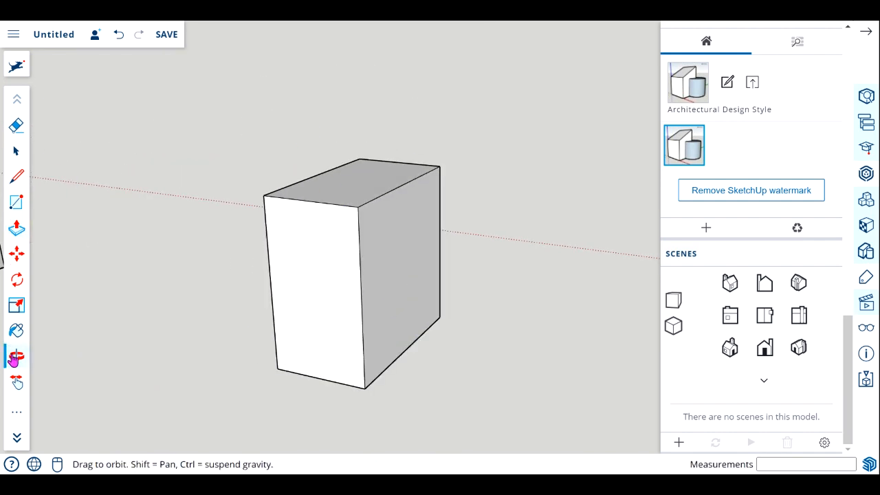
pyautogui.moveTo(284, 349); pyautogui.dragTo(332, 307)
pyautogui.rightClick(332, 307)
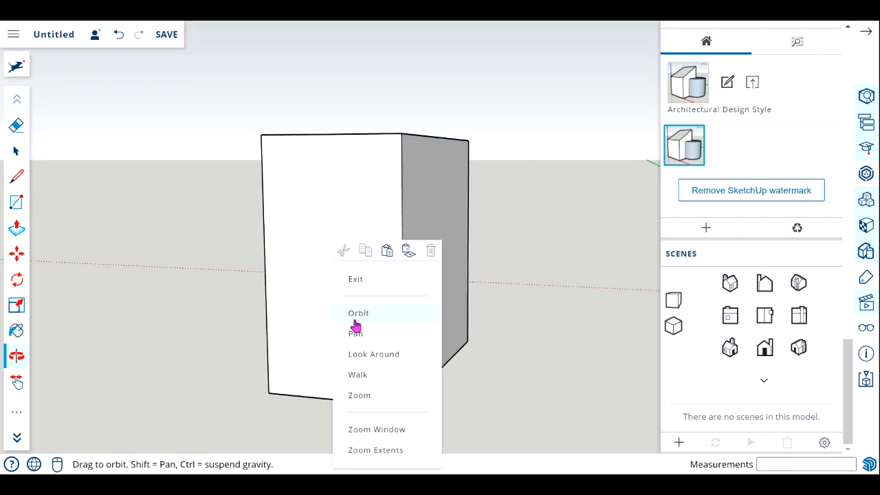
pyautogui.click(372, 281)
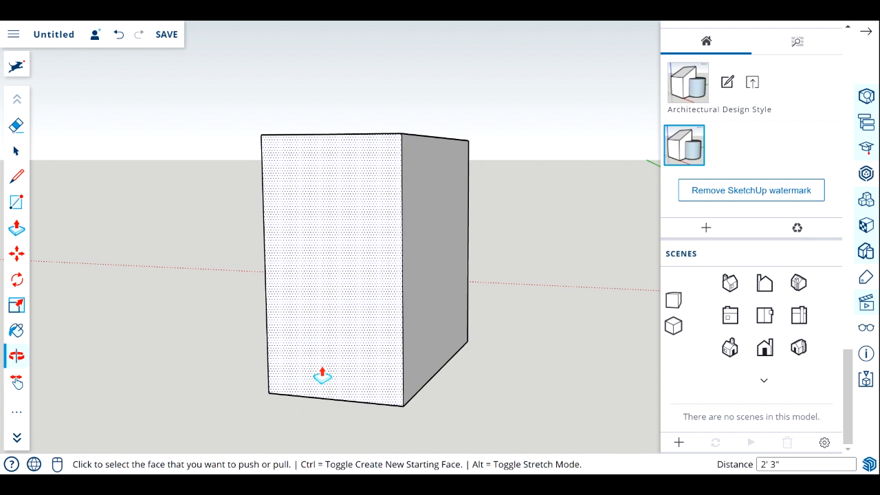
pyautogui.click(766, 317)
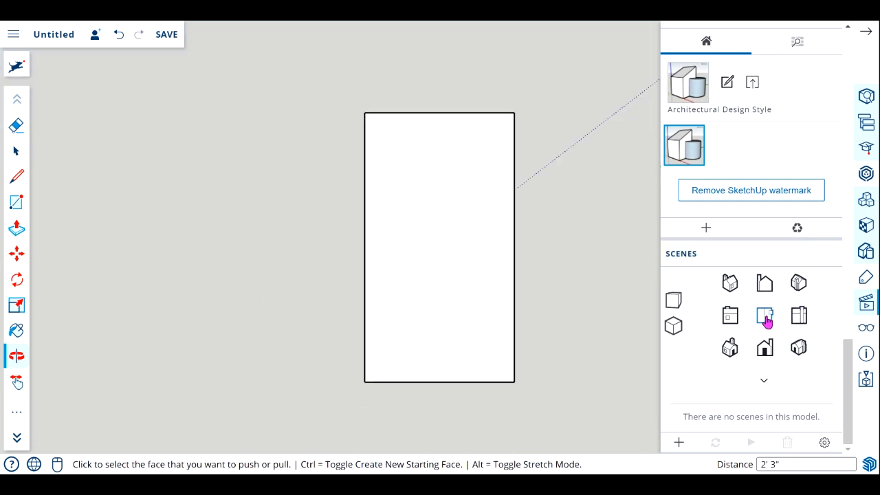
pyautogui.click(729, 284)
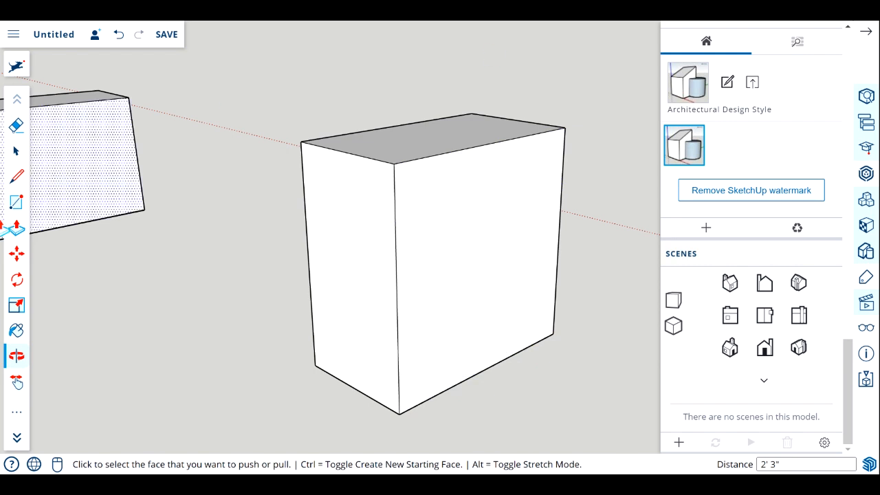
# Place a Tape Measure guide point 4" above the box's lower front corner, along its vertical edge.
pyautogui.click(19, 415)
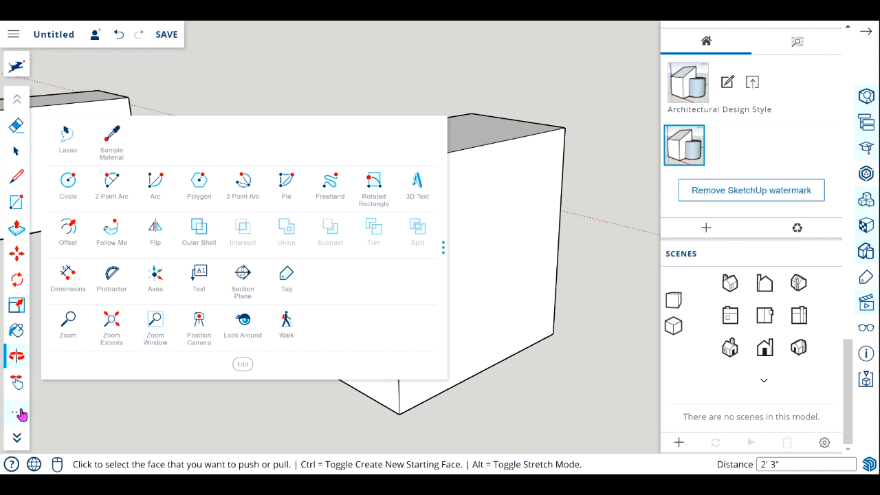
pyautogui.click(70, 247)
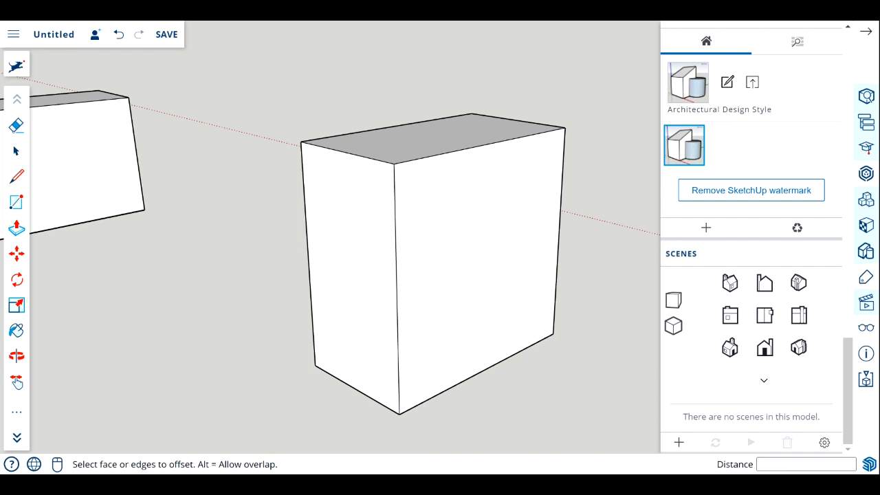
pyautogui.click(19, 439)
pyautogui.click(16, 382)
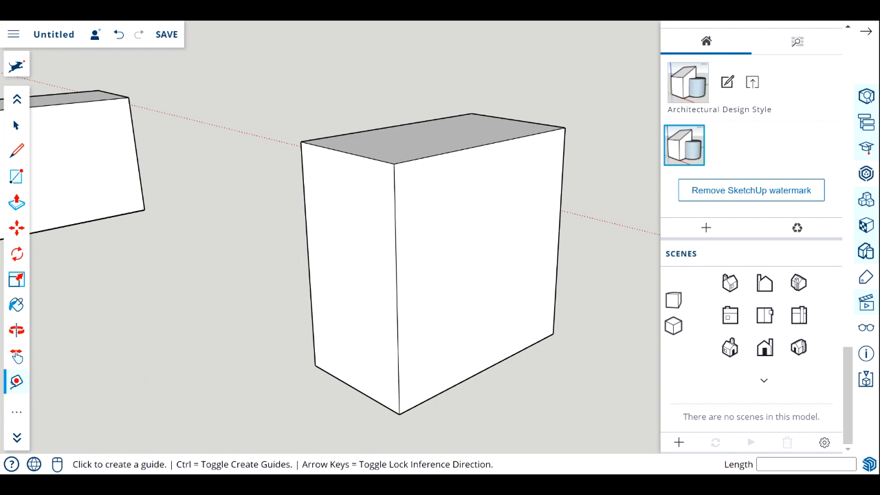
pyautogui.click(400, 412)
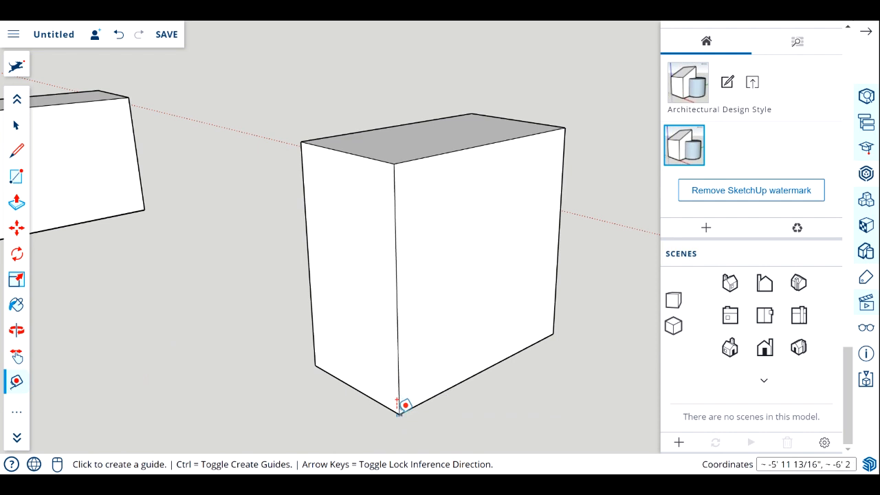
pyautogui.click(398, 412)
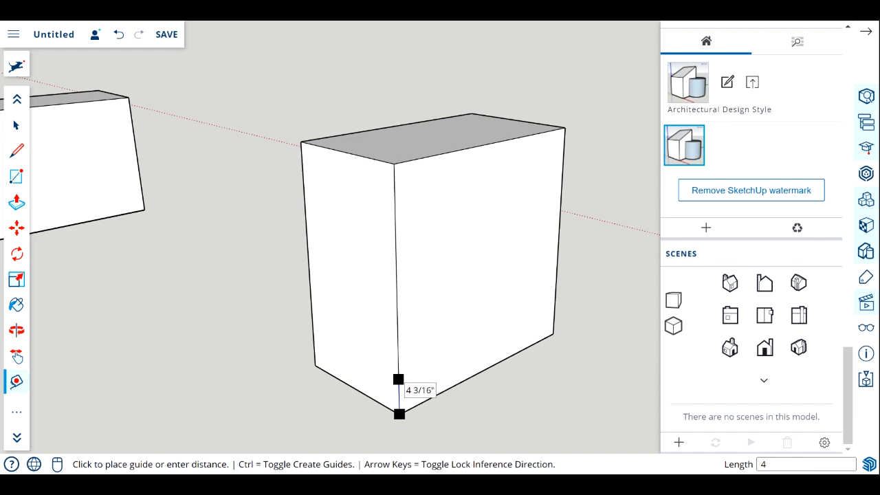
pyautogui.press('Return')
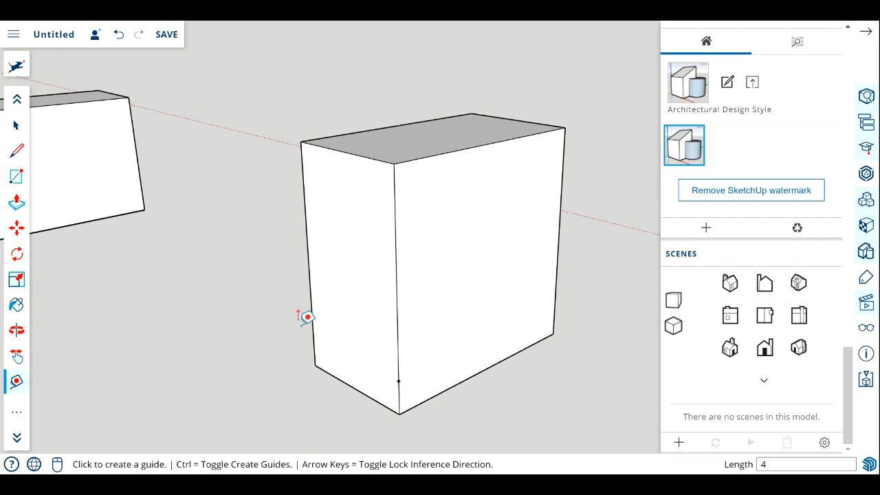
pyautogui.click(399, 381)
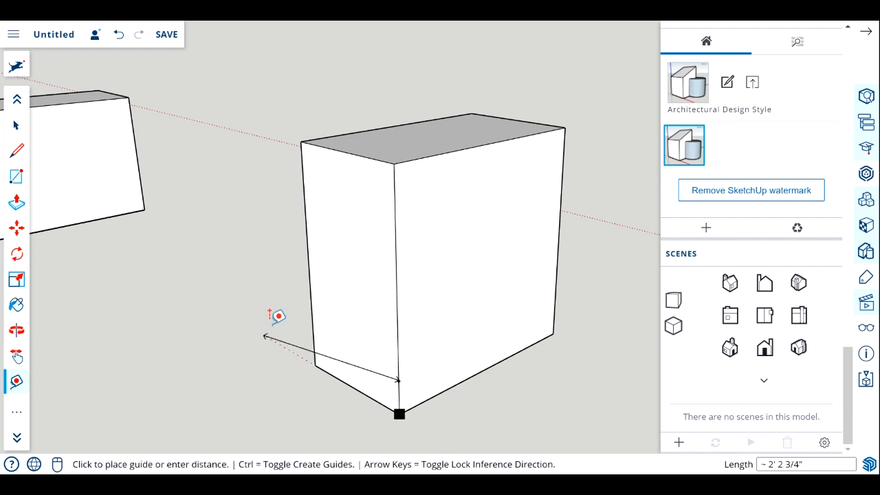
pyautogui.press('Escape')
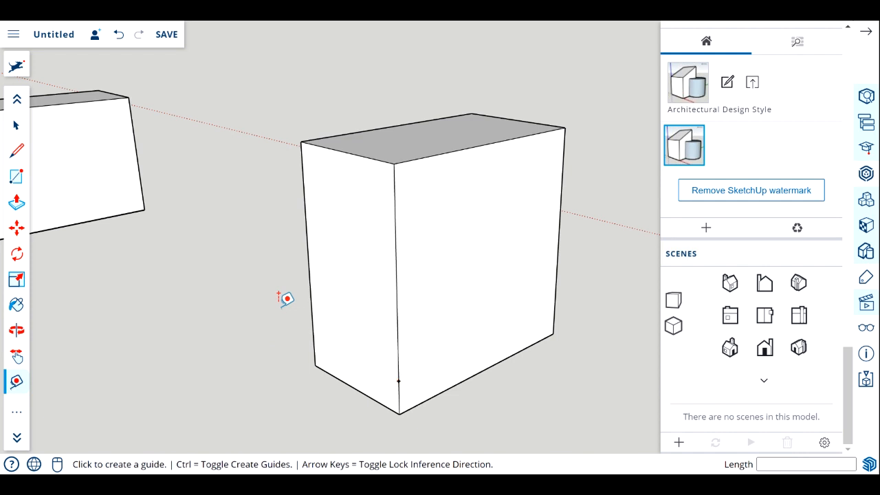
pyautogui.click(398, 380)
pyautogui.press('Escape')
# Draw a 1'3" line across the box's narrow front face from the guide point to the opposite vertical edge, parallel to the base.
pyautogui.click(16, 150)
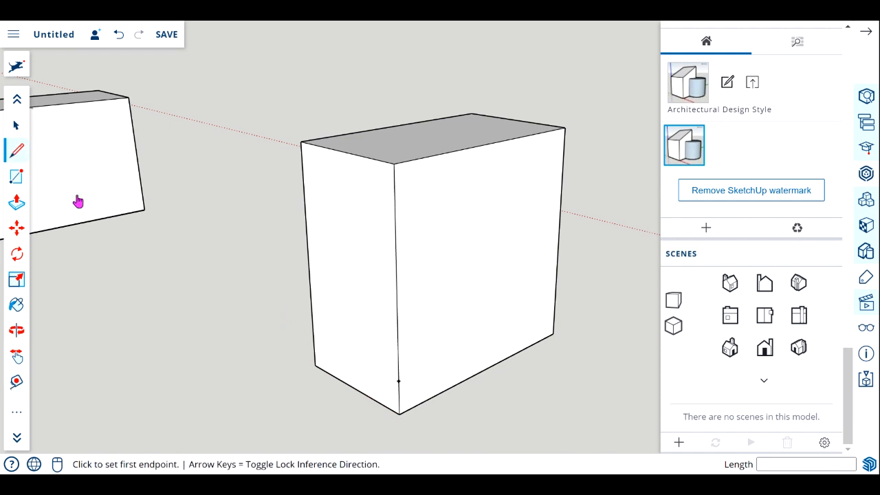
pyautogui.click(398, 381)
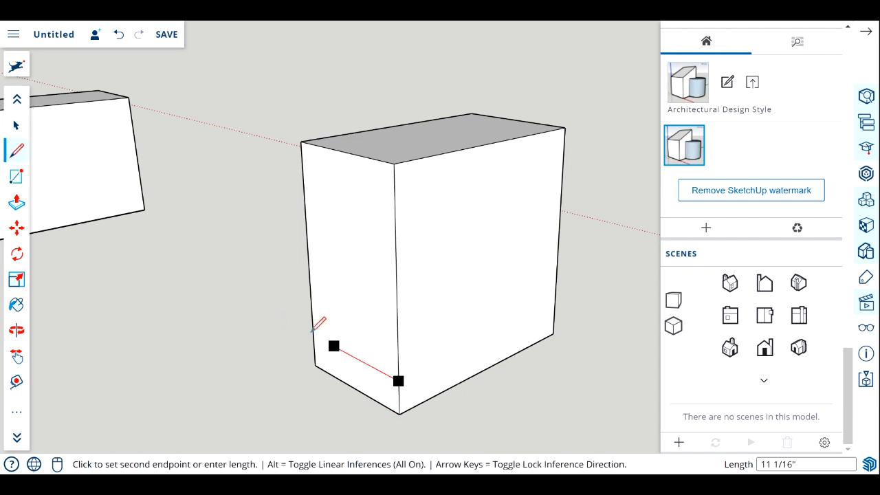
pyautogui.click(316, 338)
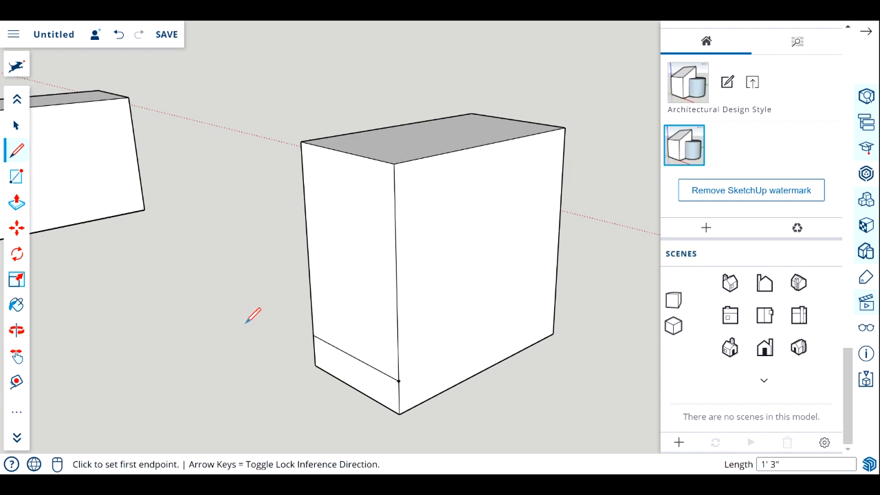
# Offset the outline of the narrow front face above the base strip inward by 1".
pyautogui.click(18, 439)
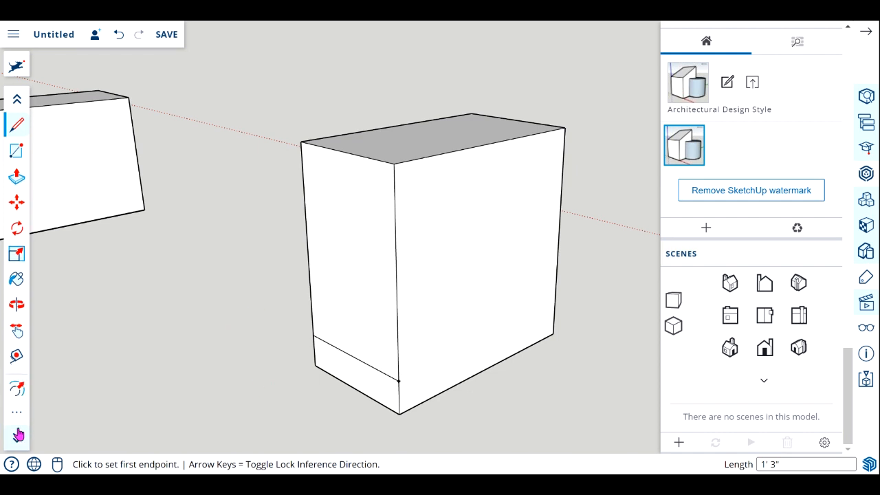
pyautogui.click(17, 392)
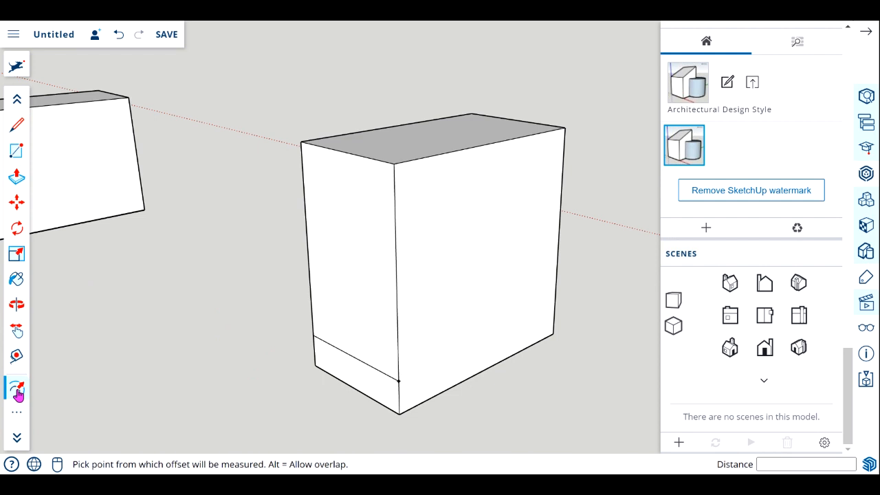
pyautogui.click(332, 155)
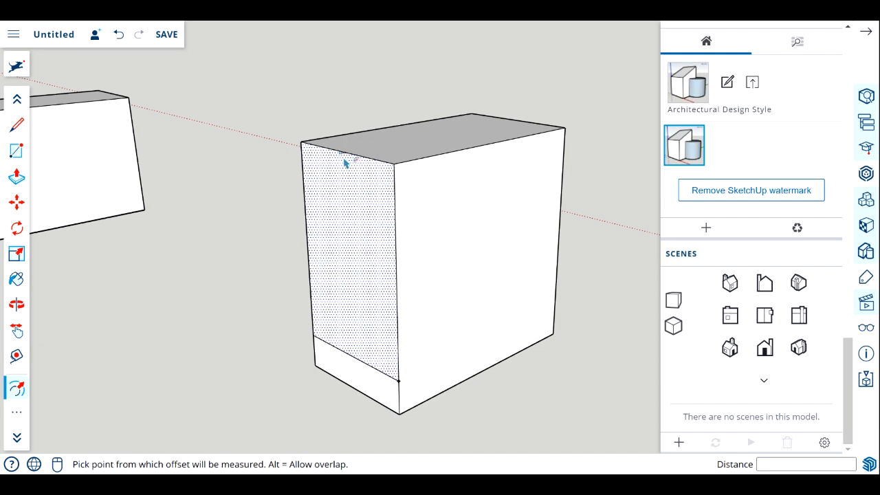
pyautogui.click(345, 163)
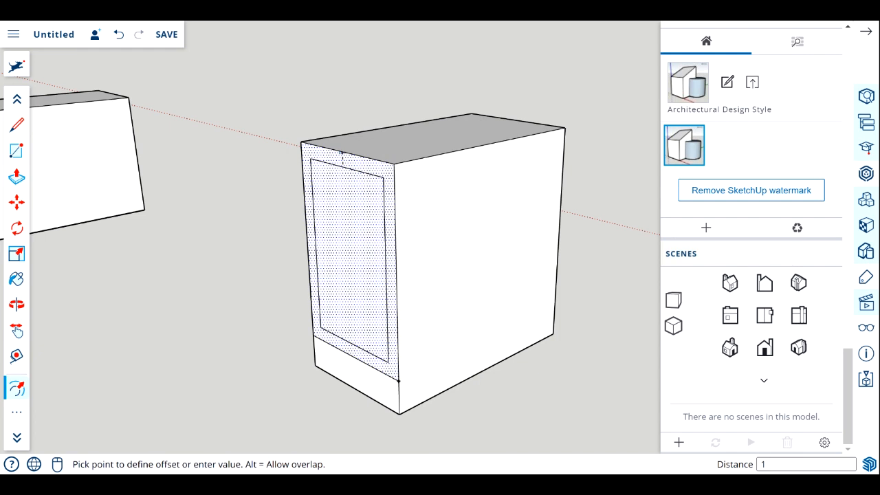
pyautogui.press('Return')
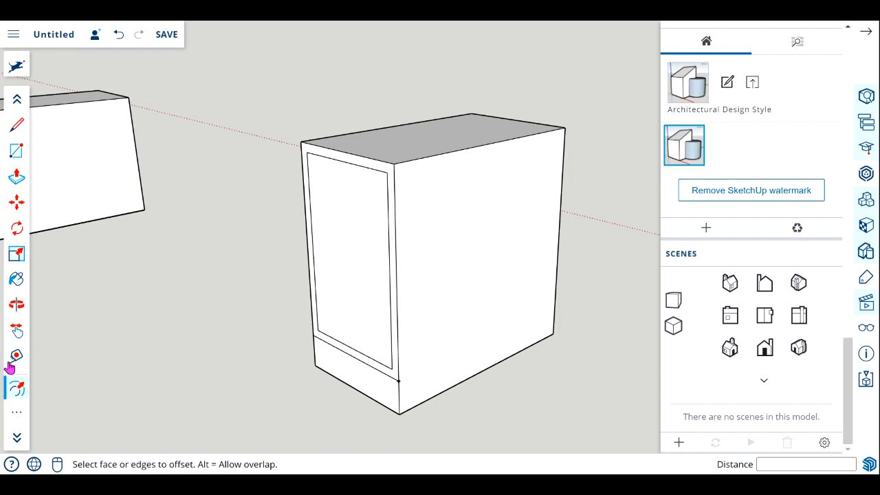
# Draw a 1'1" line between the midpoints of the inset rectangle's vertical edges to divide it into two drawer faces.
pyautogui.click(16, 305)
pyautogui.moveTo(291, 399); pyautogui.dragTo(401, 366)
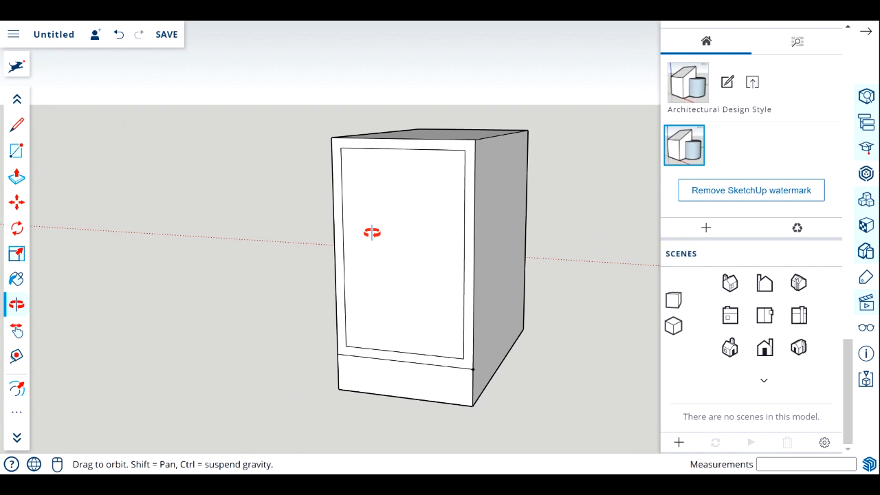
pyautogui.press('f')
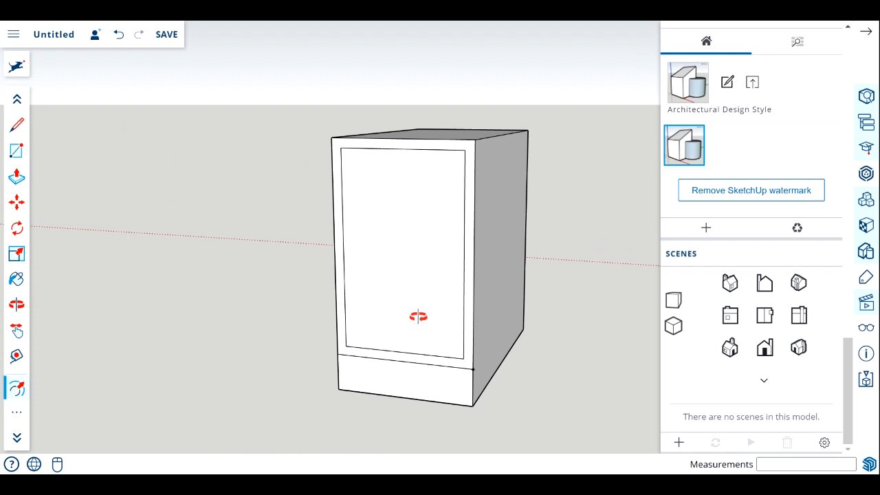
pyautogui.click(16, 125)
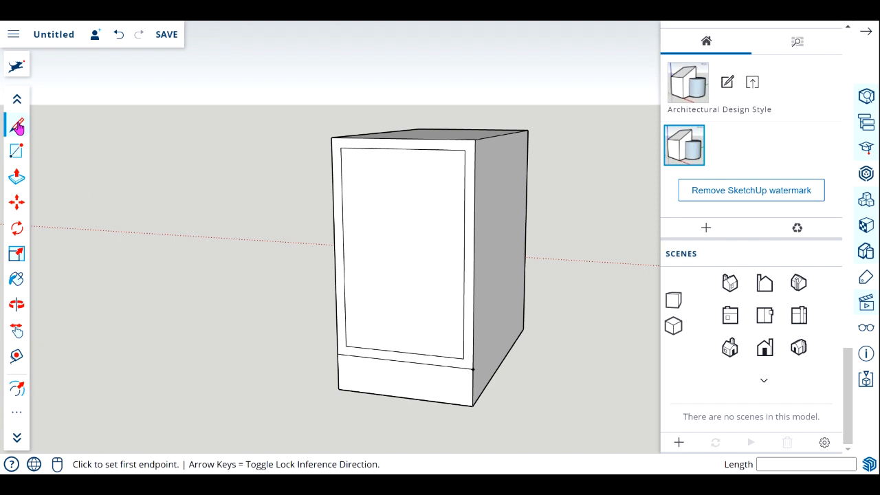
pyautogui.click(464, 257)
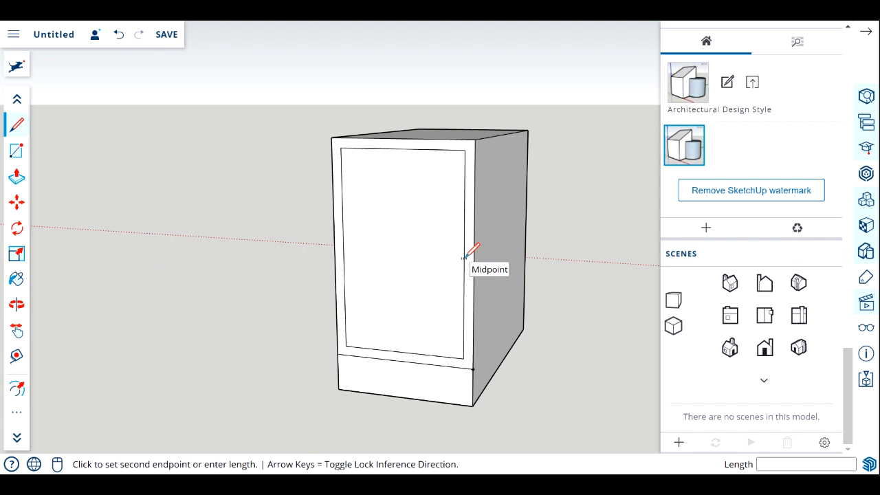
pyautogui.click(343, 249)
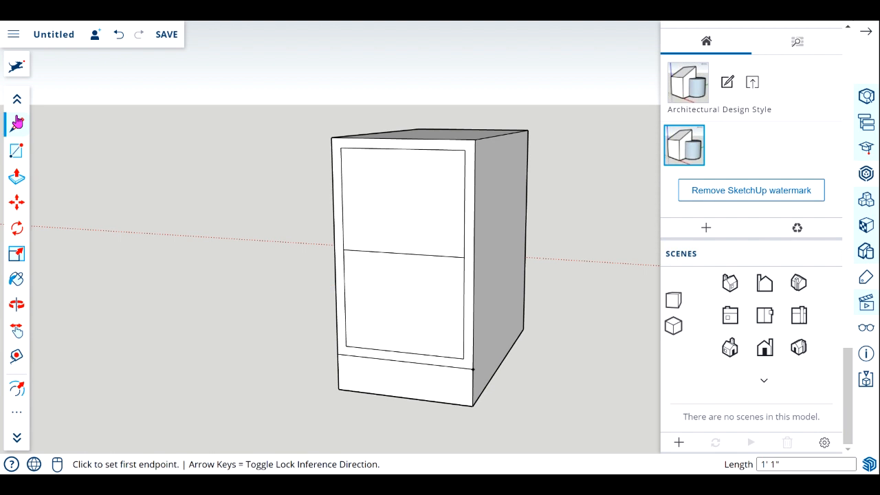
# Select the upper and lower drawer faces one at a time to check that they are separate, and clear the selection.
pyautogui.click(17, 101)
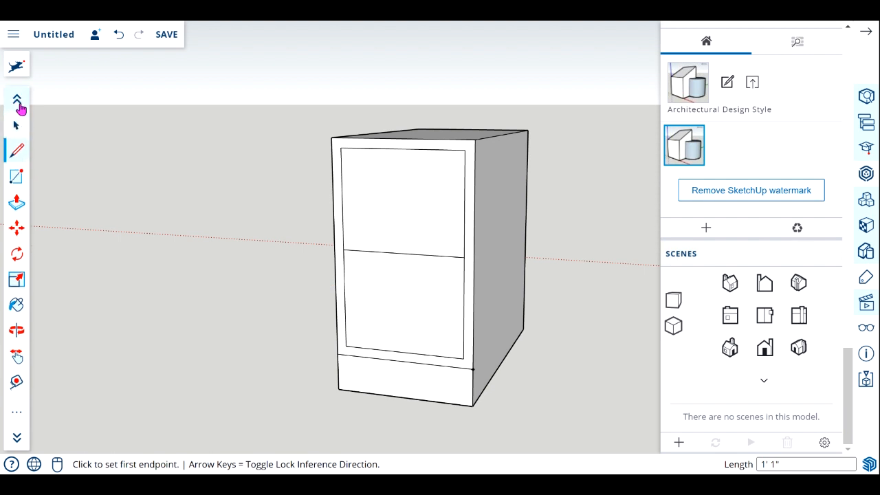
pyautogui.click(17, 102)
pyautogui.click(17, 150)
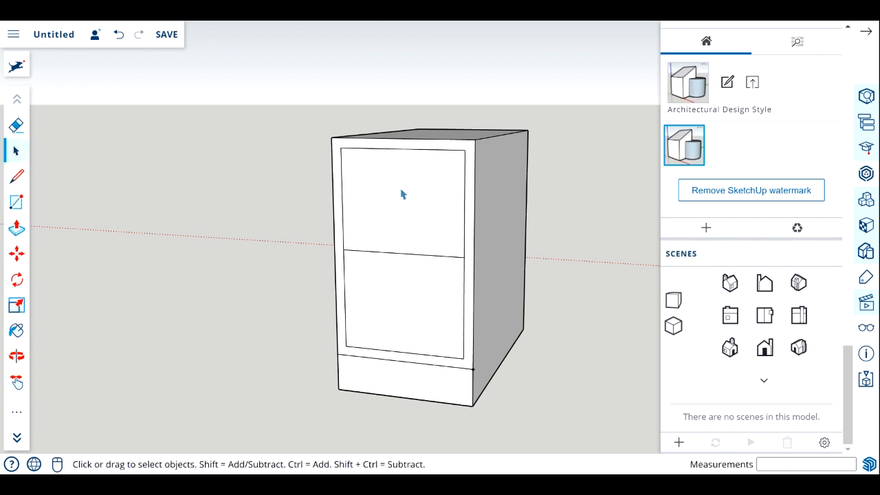
pyautogui.click(401, 196)
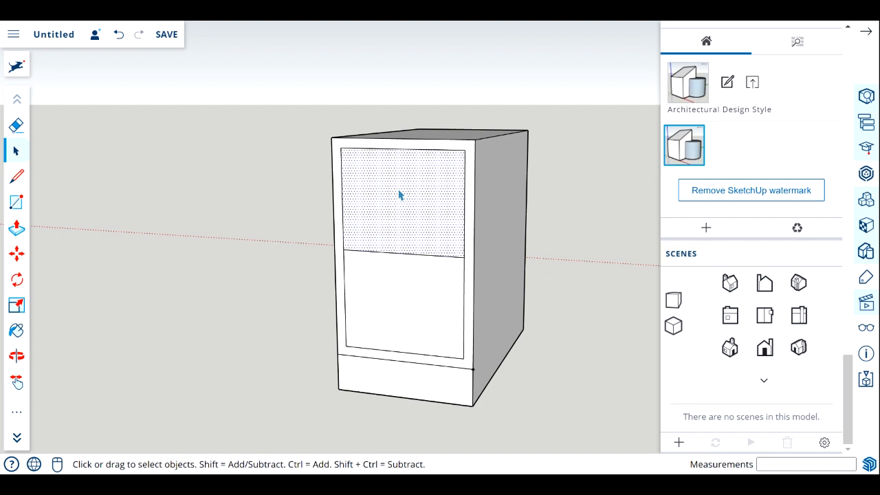
pyautogui.click(411, 322)
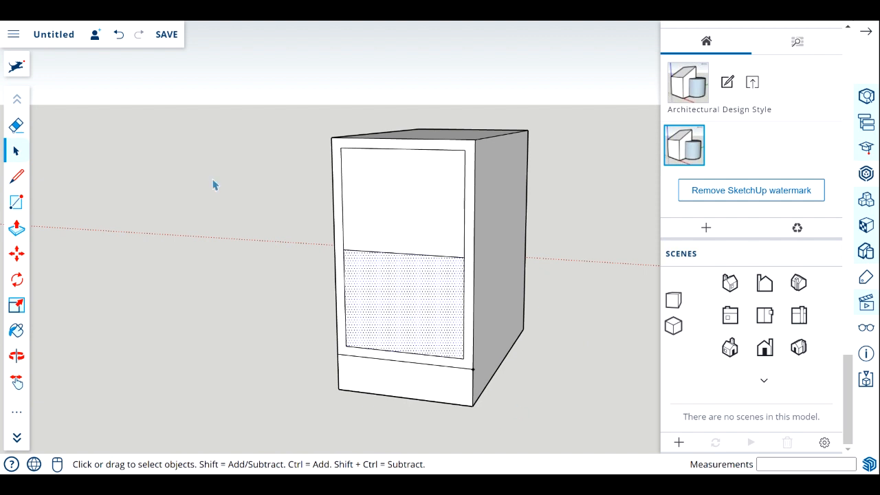
pyautogui.click(269, 84)
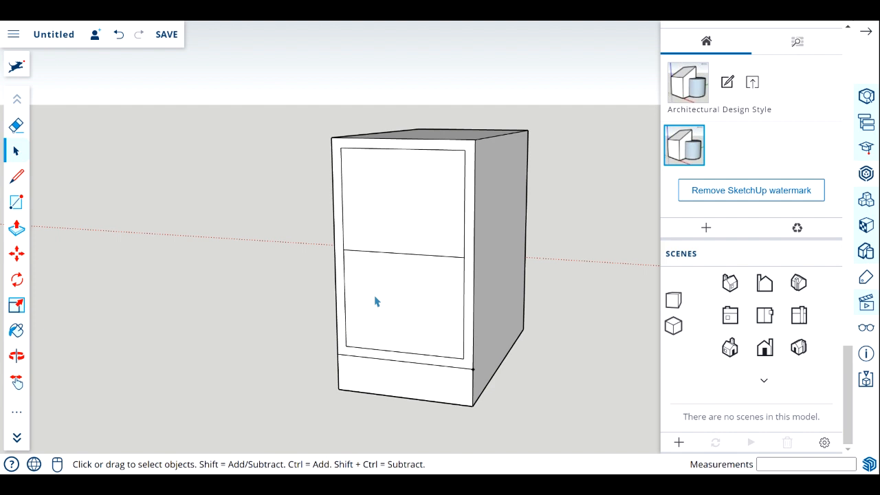
pyautogui.click(475, 372)
pyautogui.click(223, 222)
# Push/Pull the upper and lower drawer faces outward about 9/16" each.
pyautogui.click(15, 229)
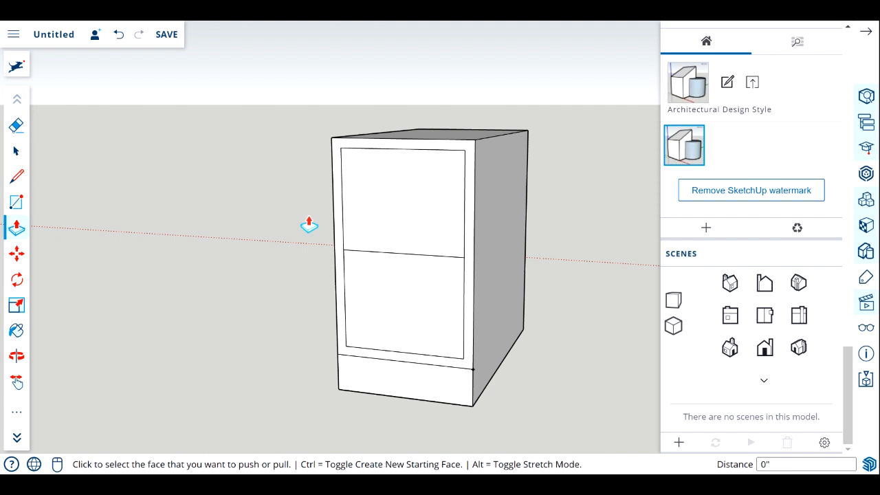
pyautogui.click(436, 202)
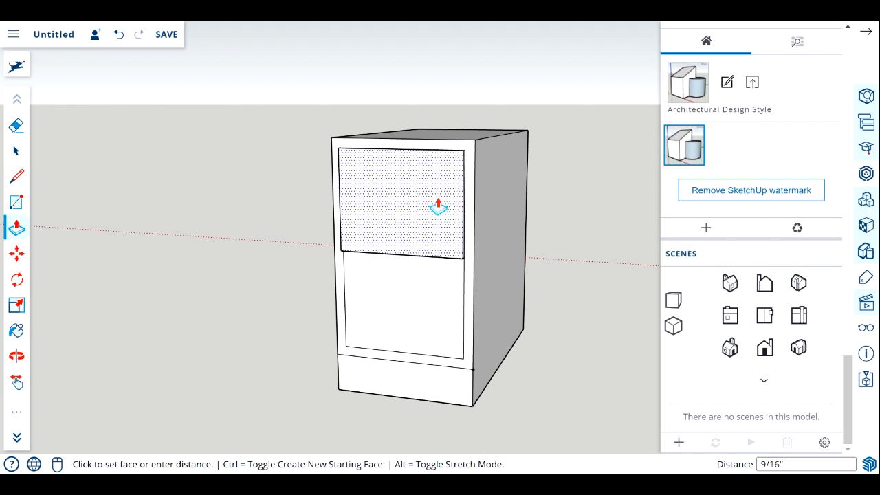
pyautogui.click(438, 208)
pyautogui.click(445, 317)
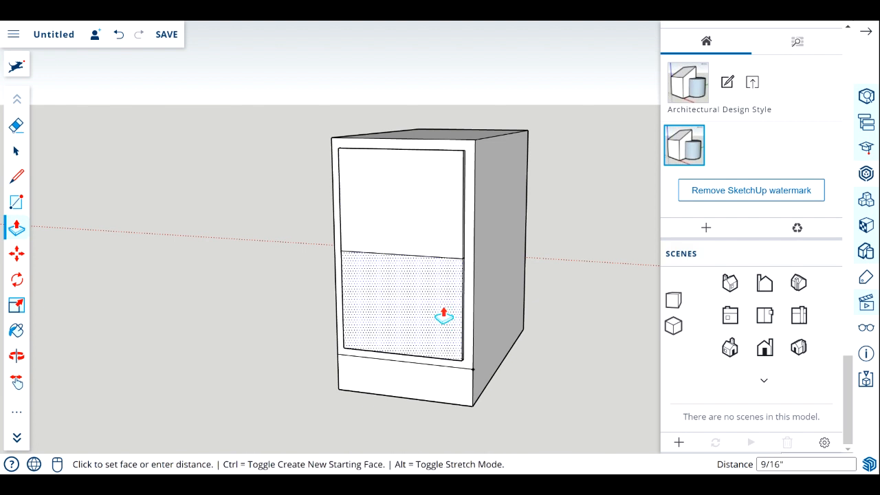
pyautogui.click(445, 317)
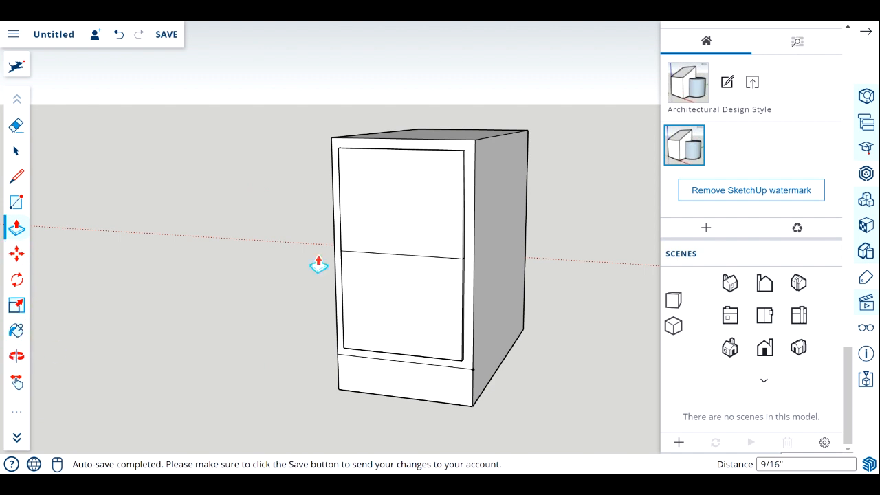
# Push the upper drawer front back about 1/4" and bring the lower drawer front flush with it.
pyautogui.click(17, 355)
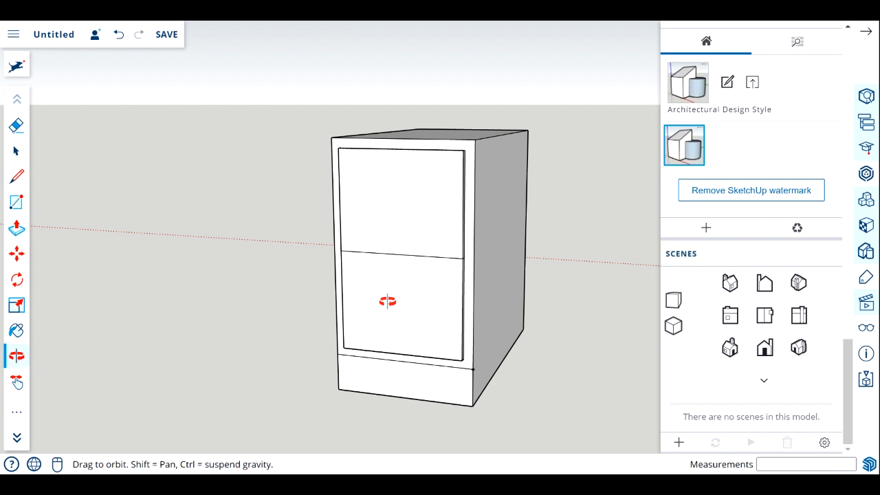
pyautogui.moveTo(426, 291); pyautogui.dragTo(413, 278)
pyautogui.scroll(3, 357, 138)
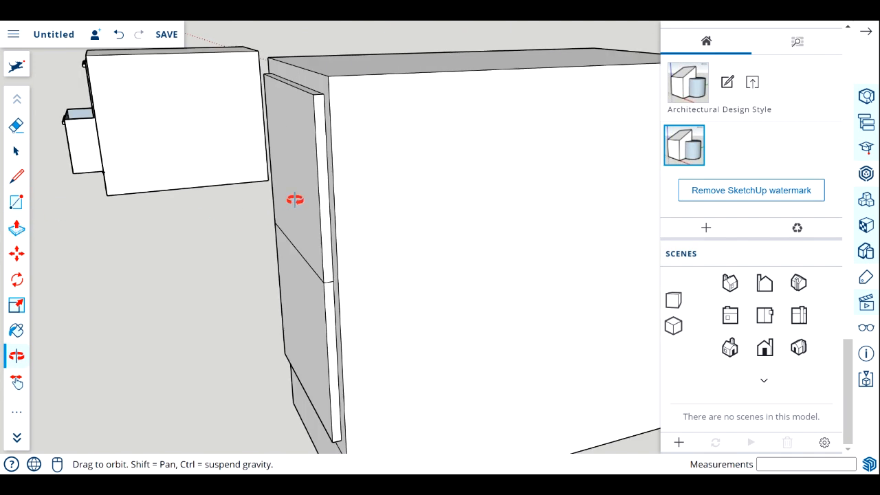
pyautogui.click(17, 229)
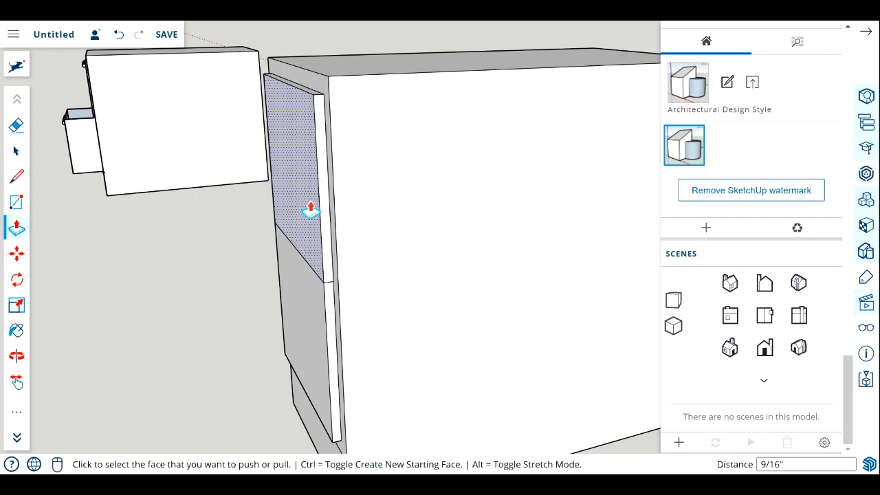
pyautogui.click(310, 207)
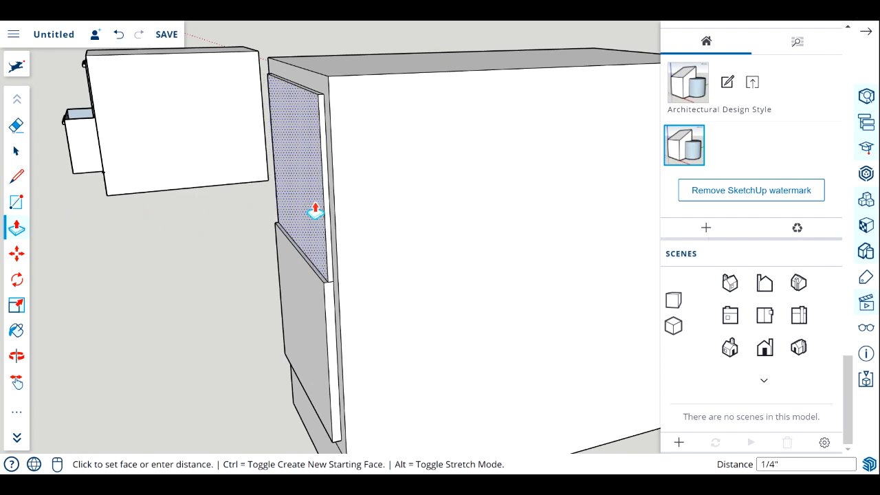
pyautogui.click(315, 211)
pyautogui.click(323, 311)
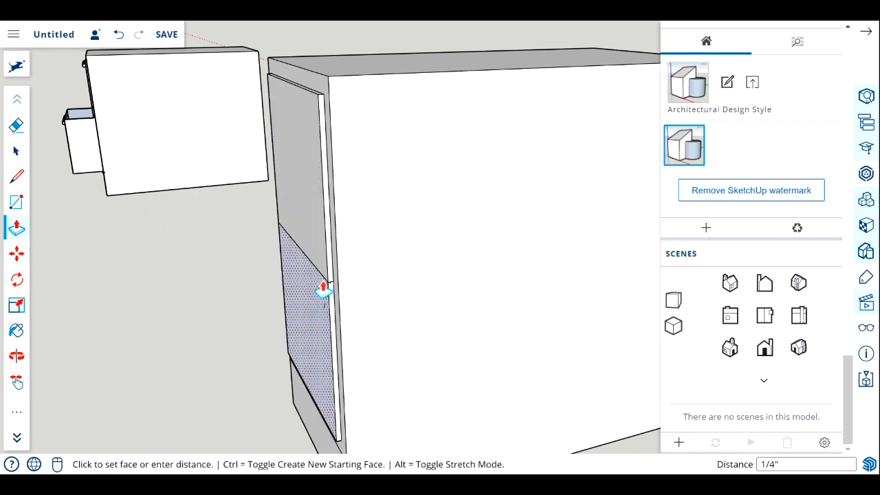
pyautogui.click(329, 282)
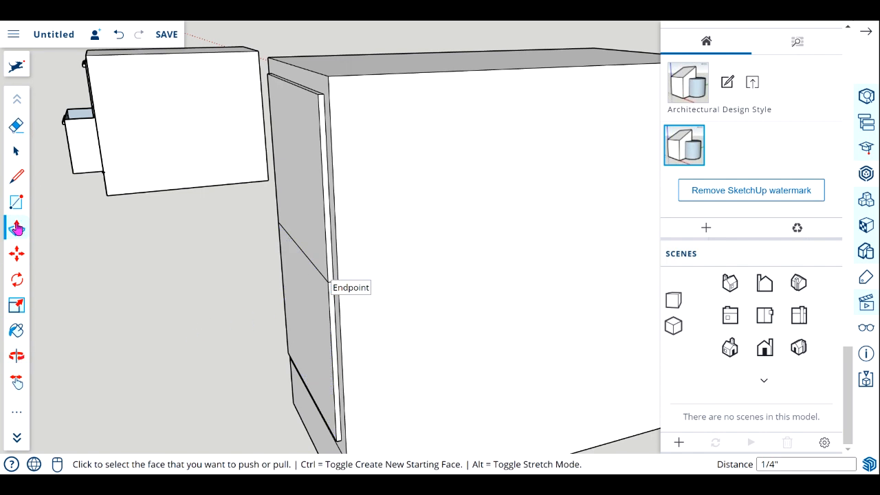
# Draw a narrow handle rectangle about 9 1/8" by 5/8" near the upper edge of the top drawer front.
pyautogui.click(16, 355)
pyautogui.moveTo(116, 310); pyautogui.dragTo(200, 318)
pyautogui.scroll(-4, 201, 318)
pyautogui.moveTo(246, 338); pyautogui.dragTo(234, 258)
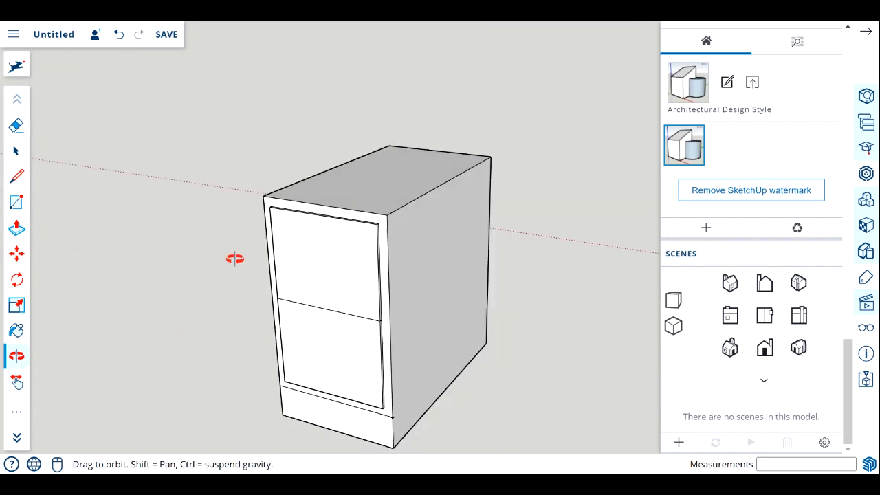
pyautogui.scroll(6, 348, 213)
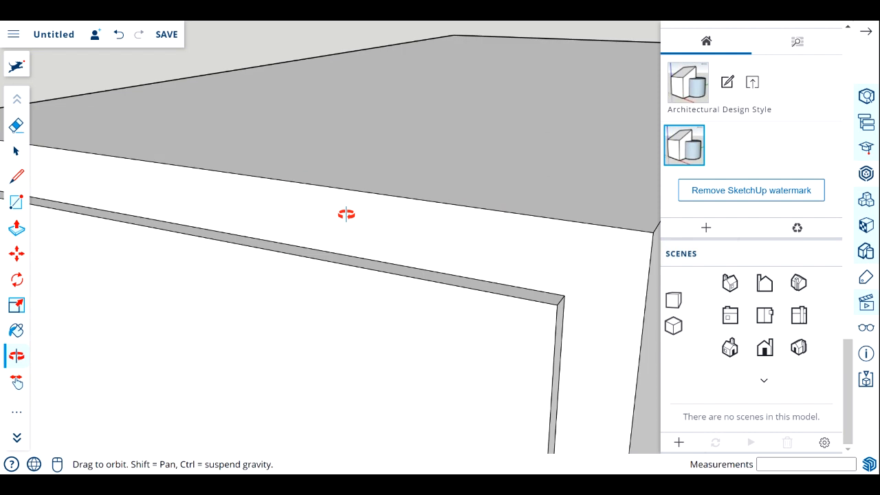
pyautogui.scroll(-5, 346, 215)
pyautogui.scroll(2, 272, 325)
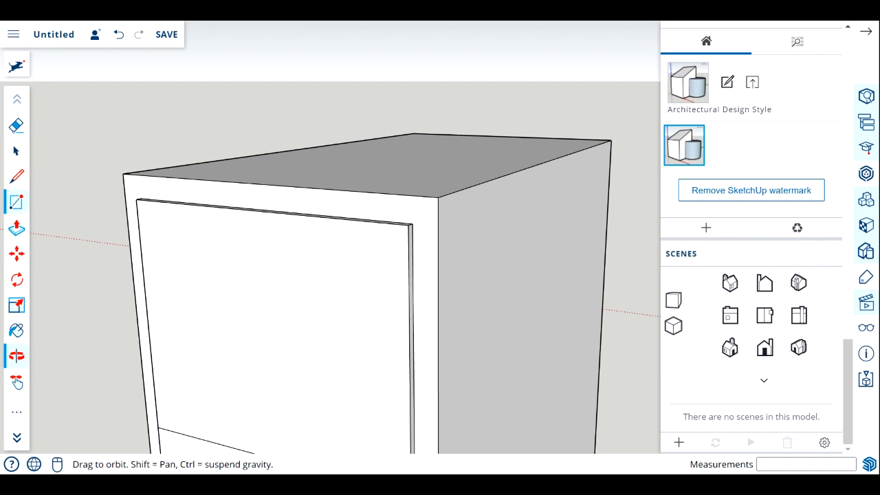
pyautogui.click(10, 208)
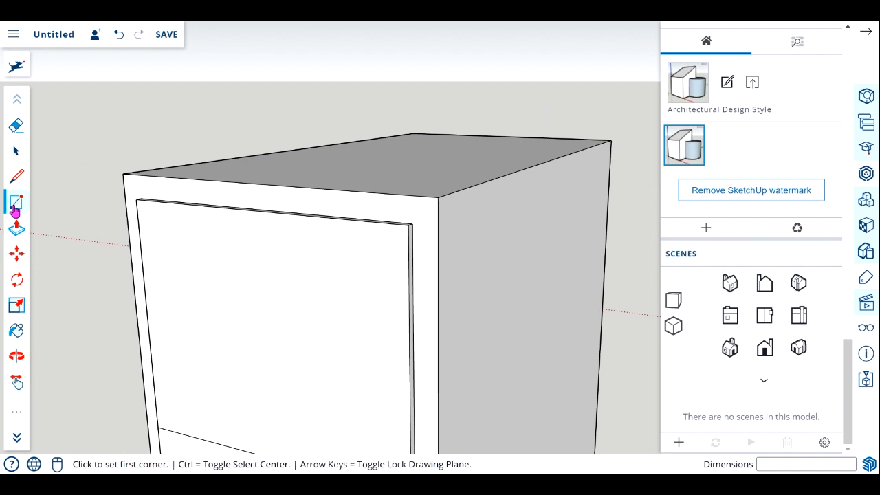
pyautogui.click(172, 210)
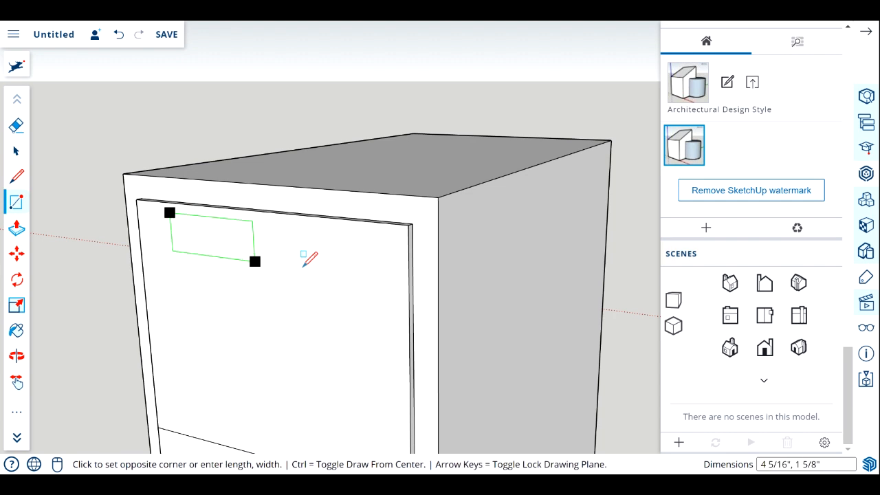
pyautogui.click(358, 248)
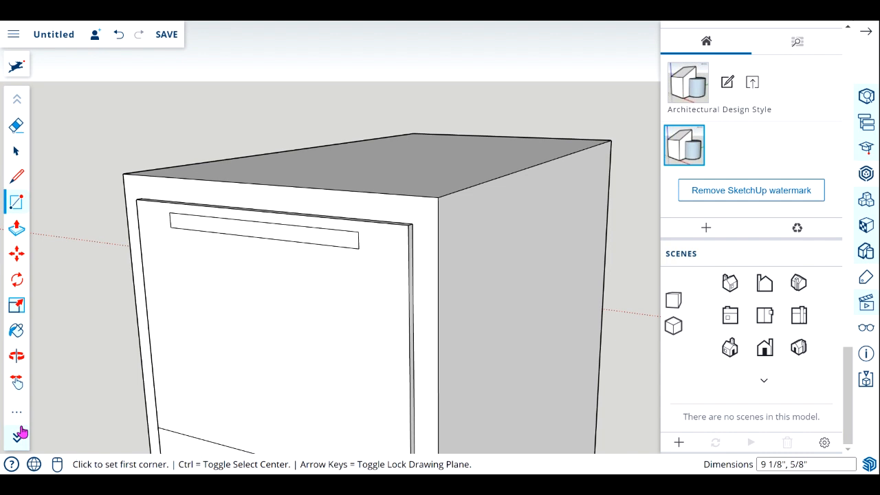
# Push/Pull the handle rectangle outward about 1 1/8" from the top drawer front.
pyautogui.click(16, 229)
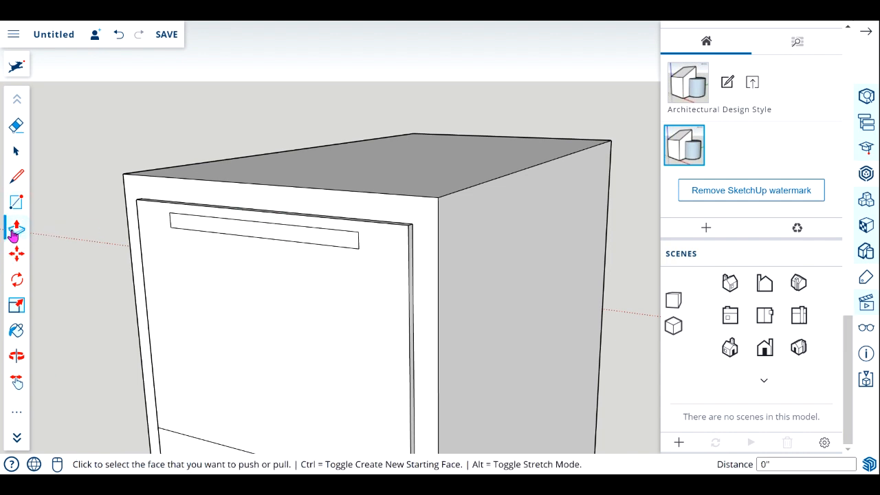
pyautogui.click(250, 234)
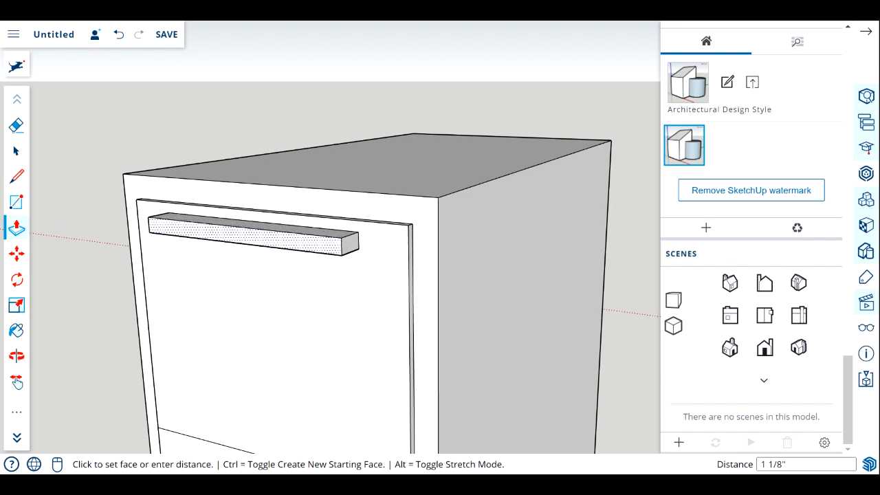
pyautogui.click(238, 251)
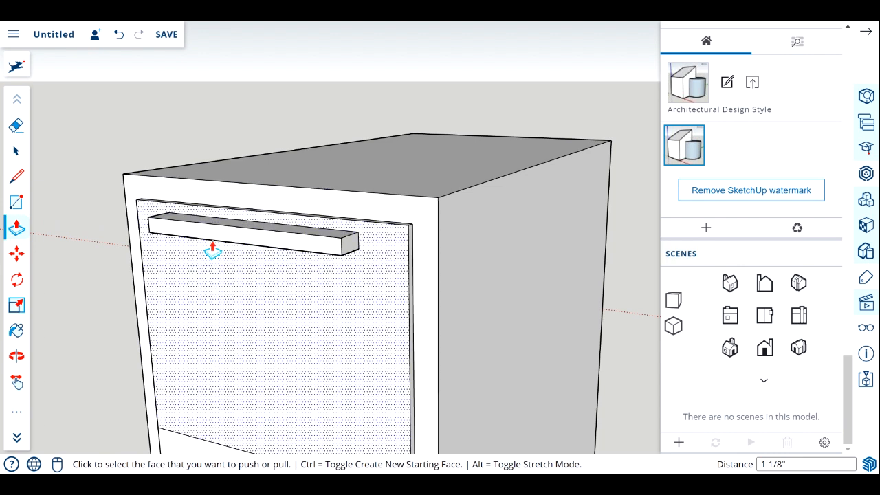
pyautogui.scroll(5, 269, 208)
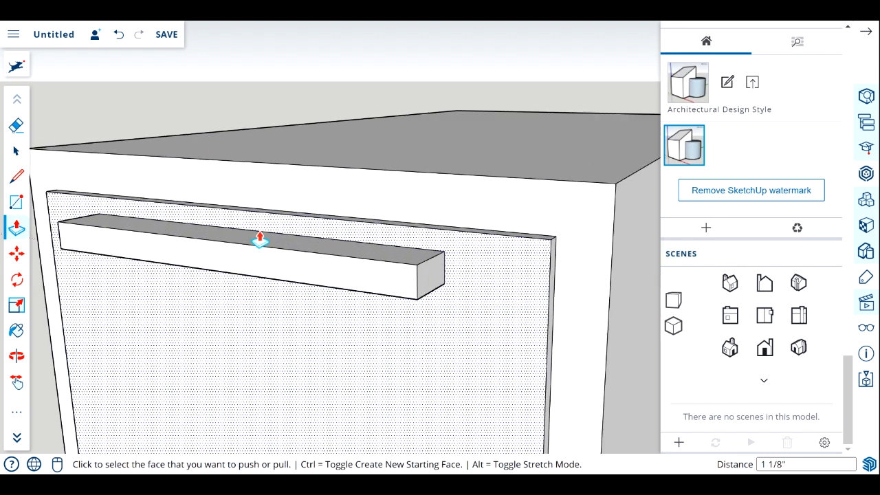
# Offset the outline of the handle's top face inward by about 3/8".
pyautogui.click(19, 418)
pyautogui.click(72, 227)
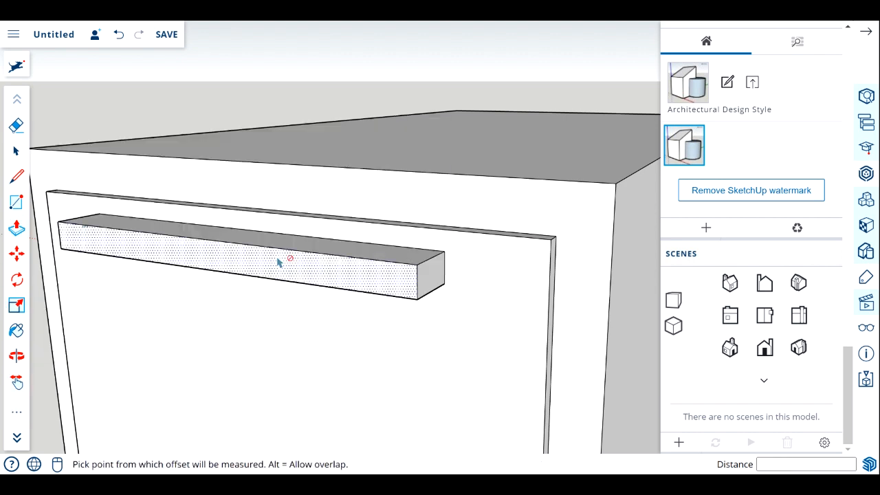
pyautogui.click(352, 259)
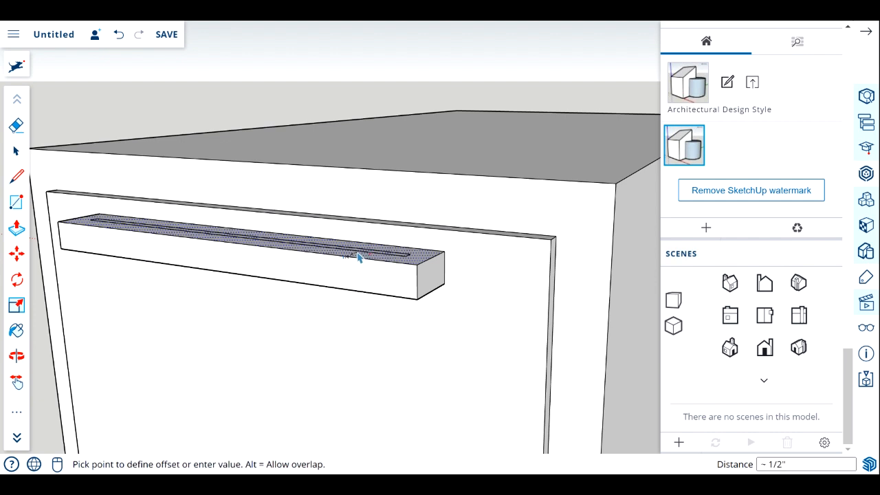
pyautogui.click(358, 258)
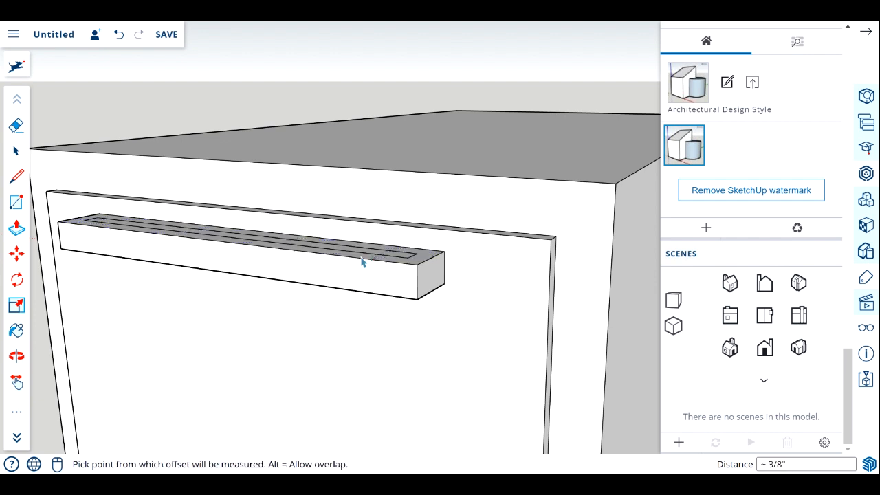
# Draw two lines about 3/8" long from the offset outline's rear corners to the handle's back edge.
pyautogui.click(17, 359)
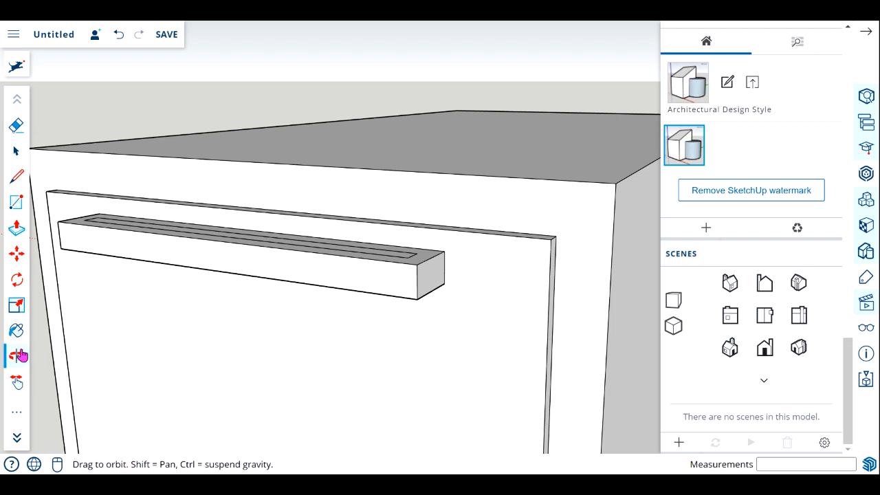
pyautogui.moveTo(227, 242)
pyautogui.mouseDown()
pyautogui.moveTo(230, 309)
pyautogui.moveTo(242, 304)
pyautogui.moveTo(218, 228)
pyautogui.mouseUp()
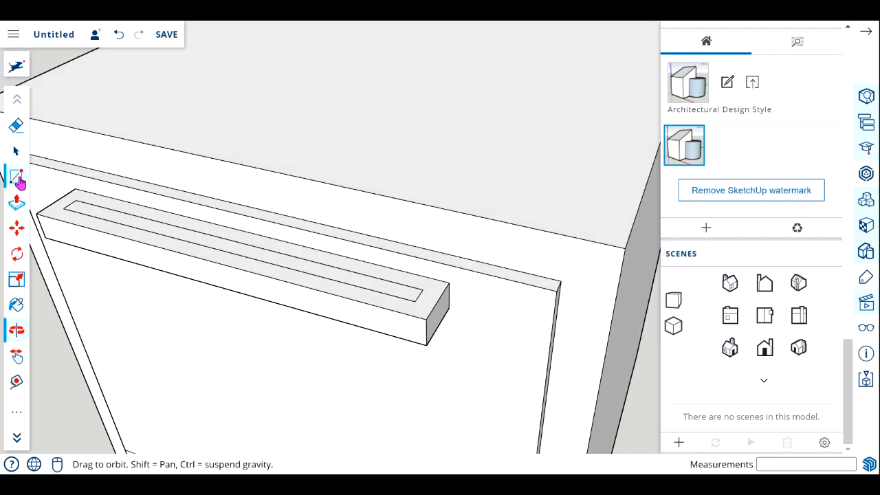
pyautogui.click(17, 178)
pyautogui.click(71, 197)
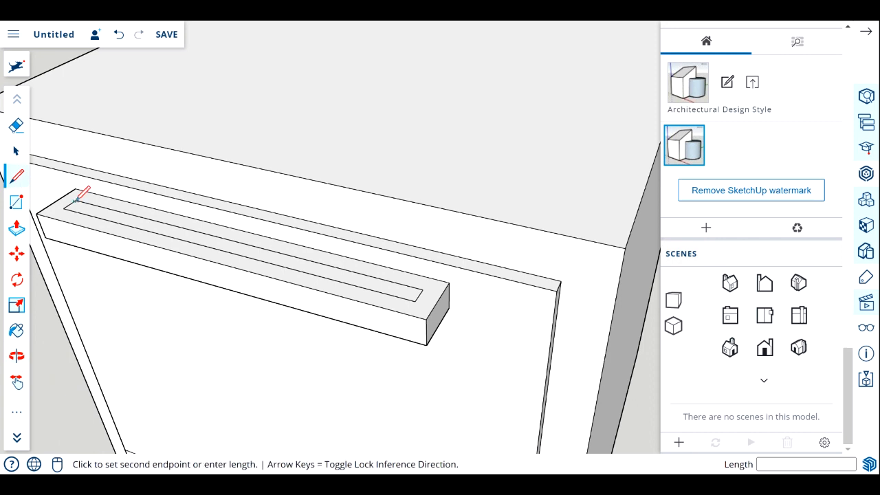
pyautogui.click(89, 189)
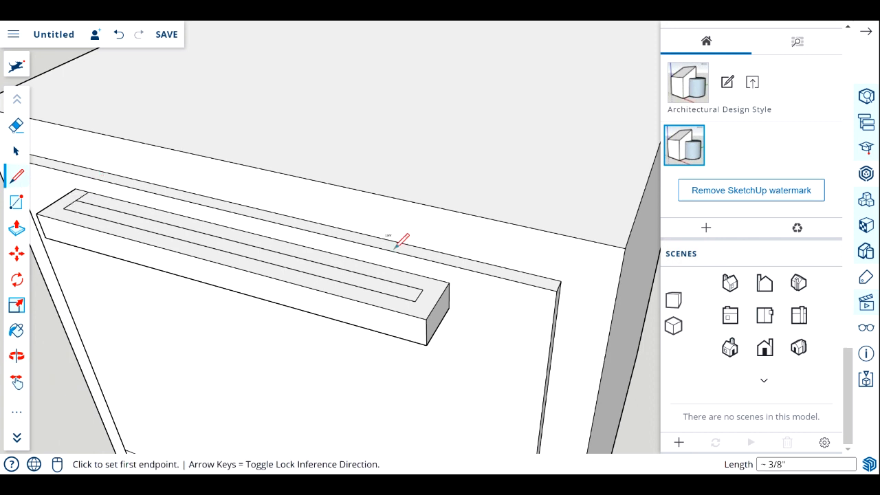
pyautogui.click(422, 289)
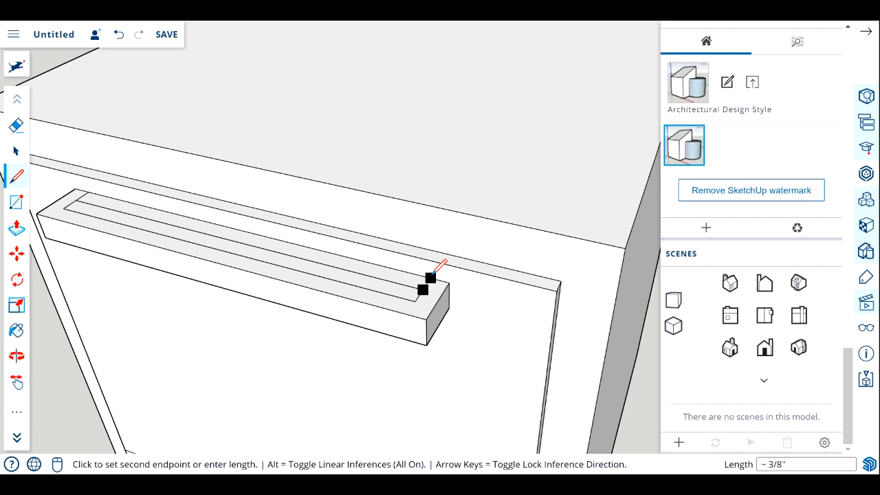
pyautogui.click(430, 278)
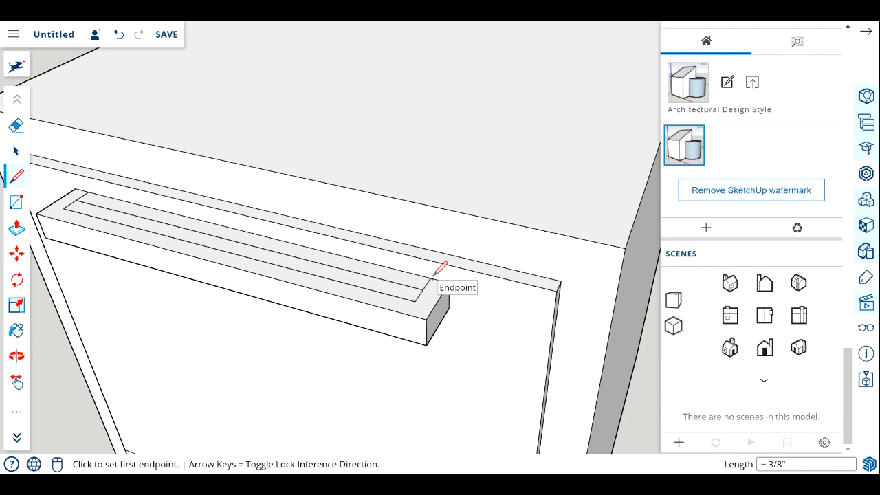
# Delete the inner rear offset edge and the resulting inner face on top of the handle.
pyautogui.click(17, 151)
pyautogui.click(112, 213)
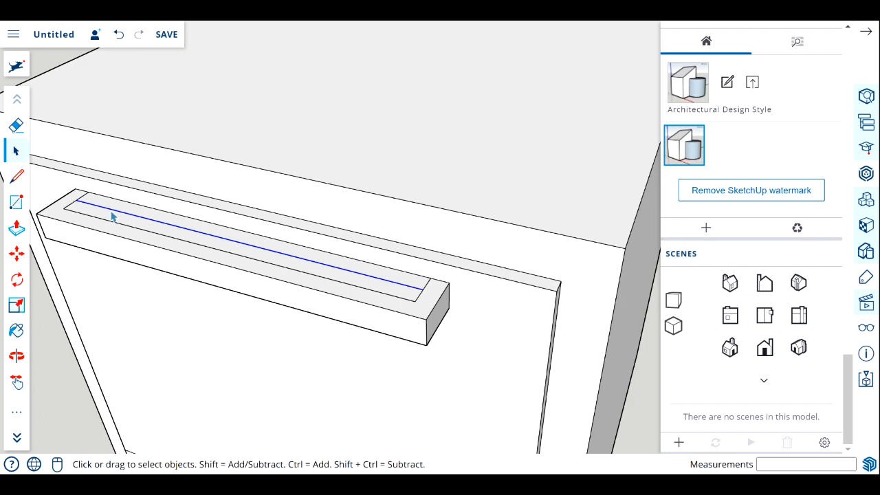
pyautogui.click(126, 222)
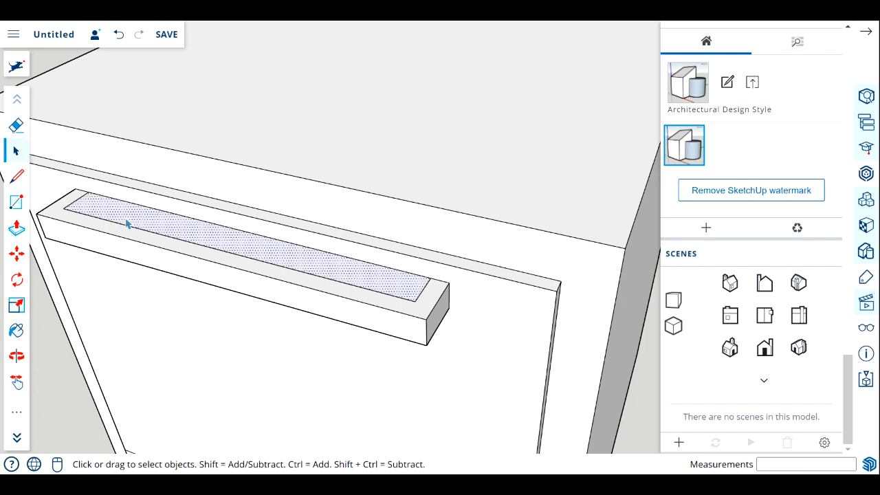
pyautogui.press('Delete')
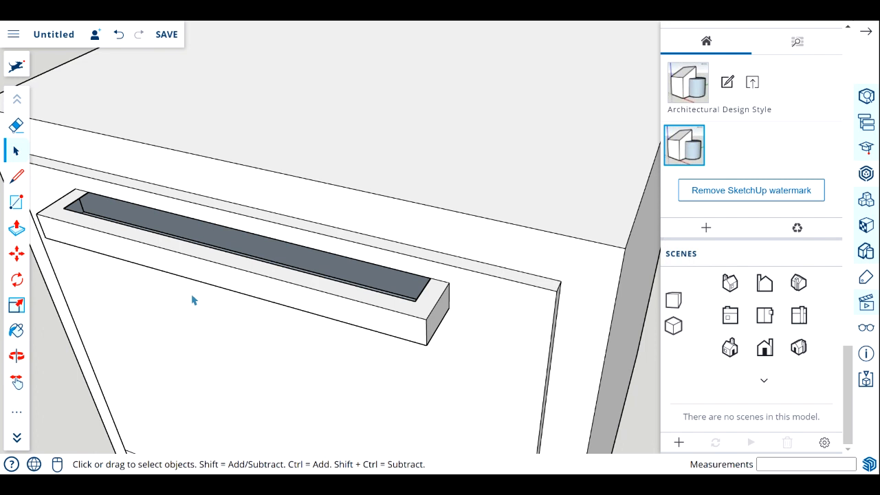
# Delete the handle's bottom face inside the opening so the grip is open all the way through.
pyautogui.click(17, 356)
pyautogui.moveTo(193, 250)
pyautogui.mouseDown()
pyautogui.moveTo(148, 308)
pyautogui.moveTo(190, 257)
pyautogui.moveTo(158, 244)
pyautogui.mouseUp()
pyautogui.click(25, 179)
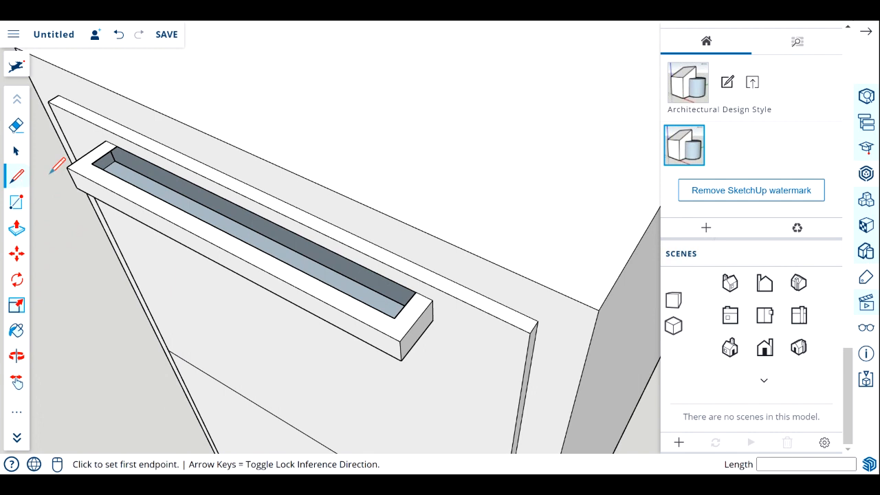
pyautogui.click(16, 151)
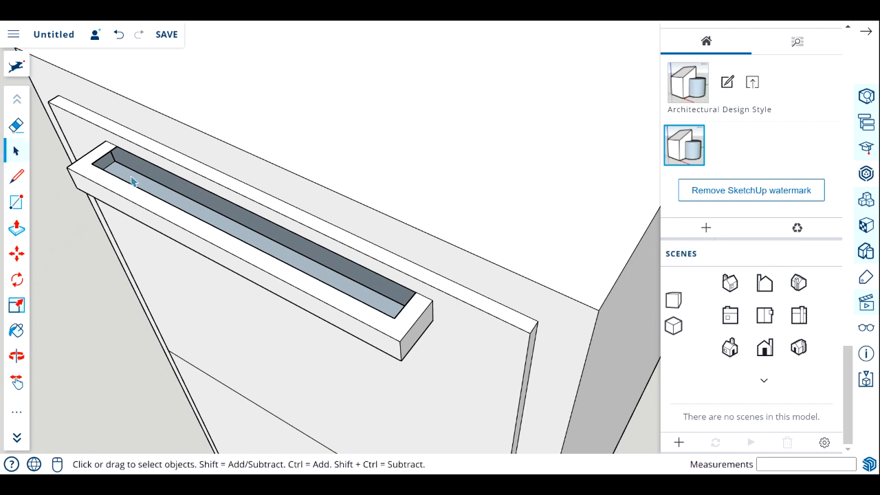
pyautogui.click(132, 181)
pyautogui.press('Delete')
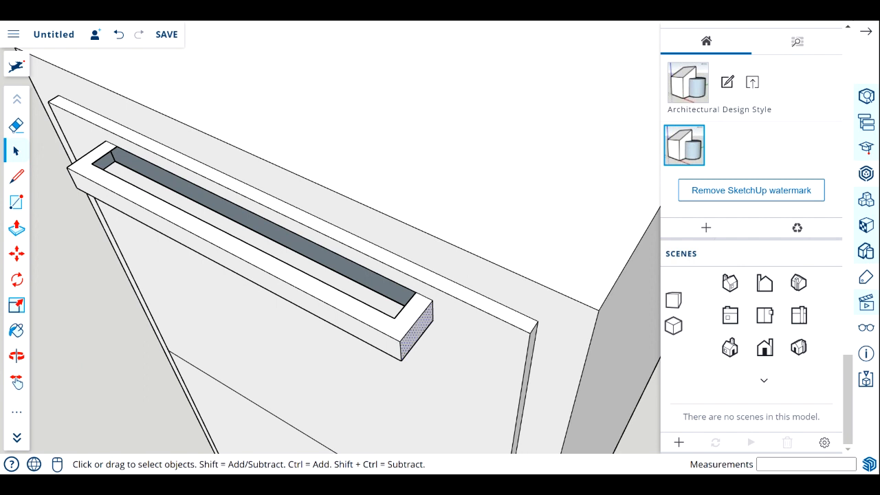
# Select all faces of the handle and make them a component named File Handle.
pyautogui.keyDown('shift'); pyautogui.click(385, 349); pyautogui.keyUp('shift')
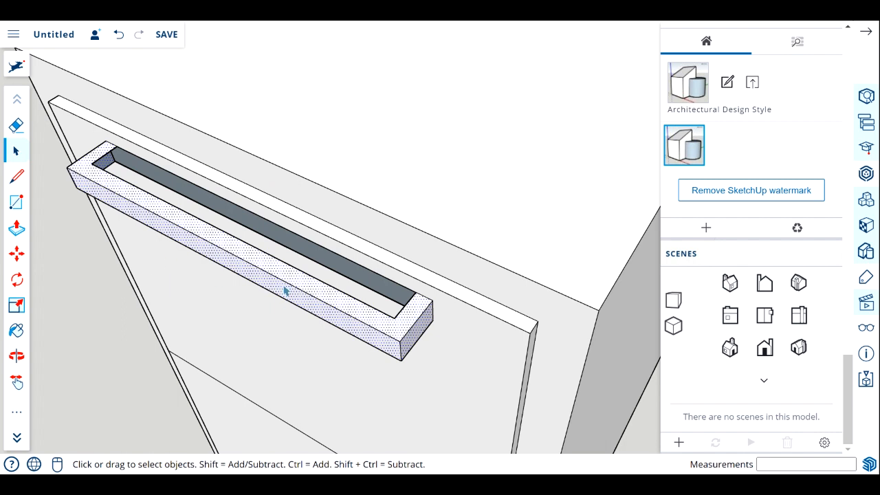
pyautogui.rightClick(262, 267)
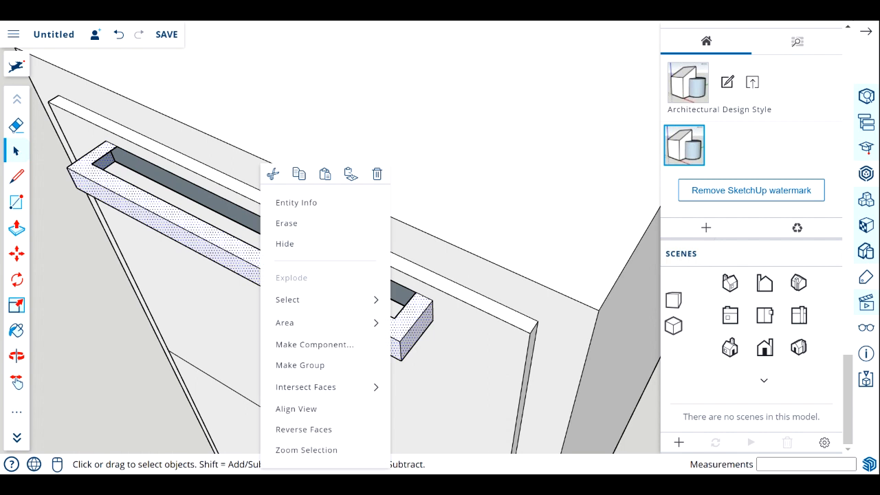
pyautogui.click(303, 351)
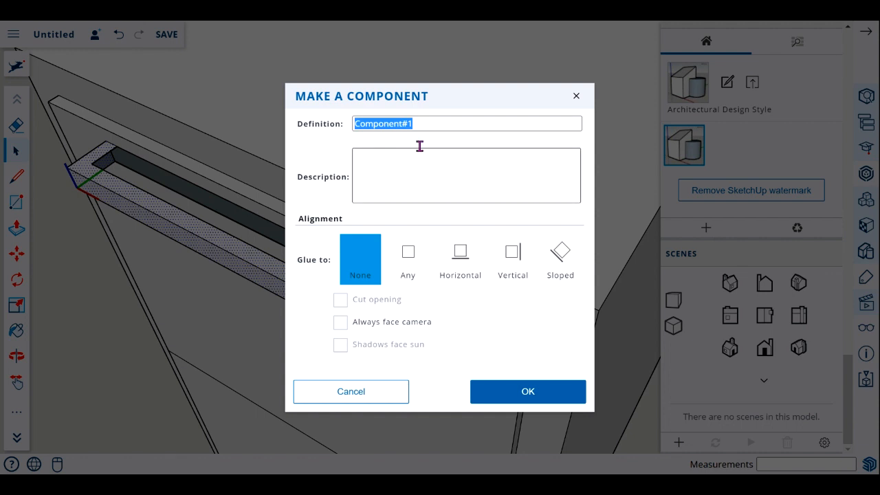
pyautogui.write('D')
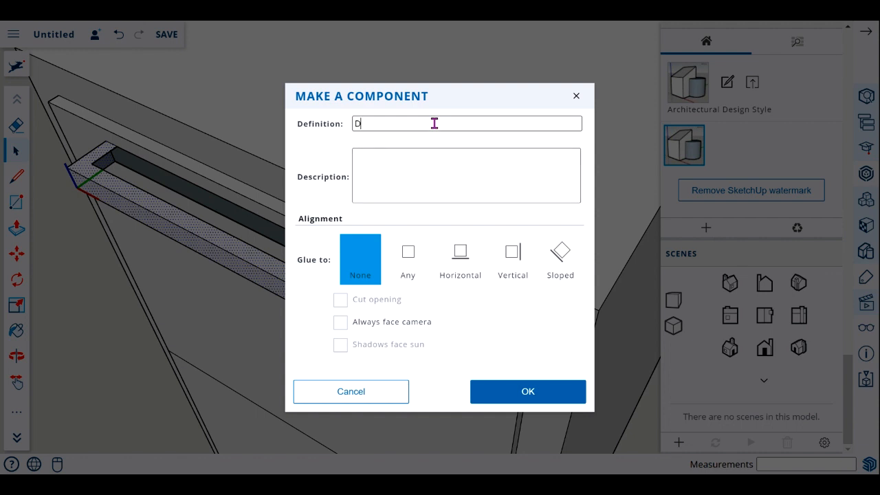
pyautogui.press('BackSpace')
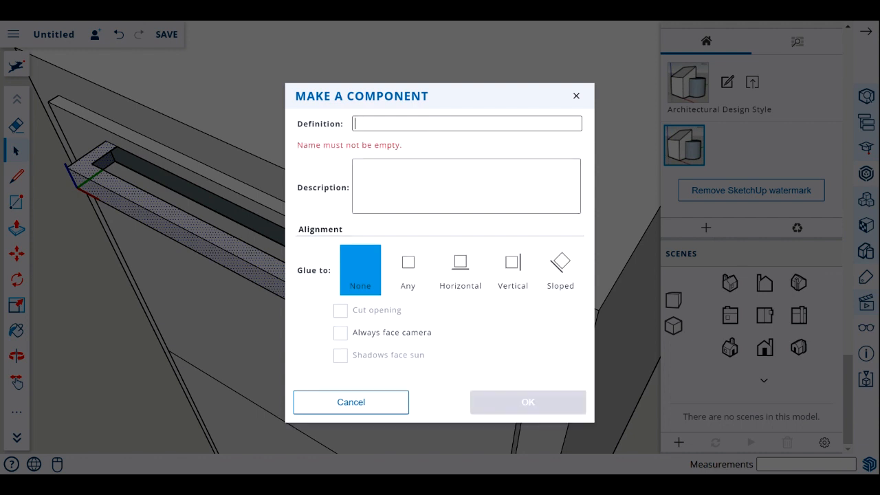
pyautogui.write('File Handle')
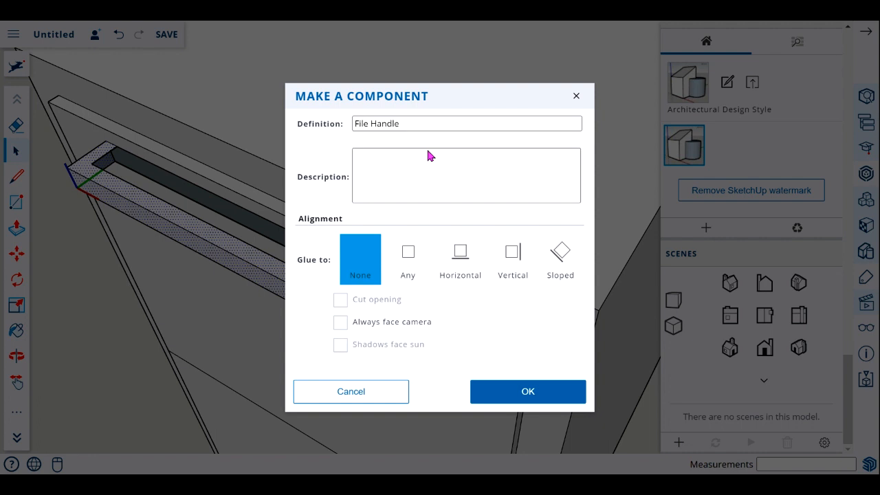
pyautogui.click(358, 169)
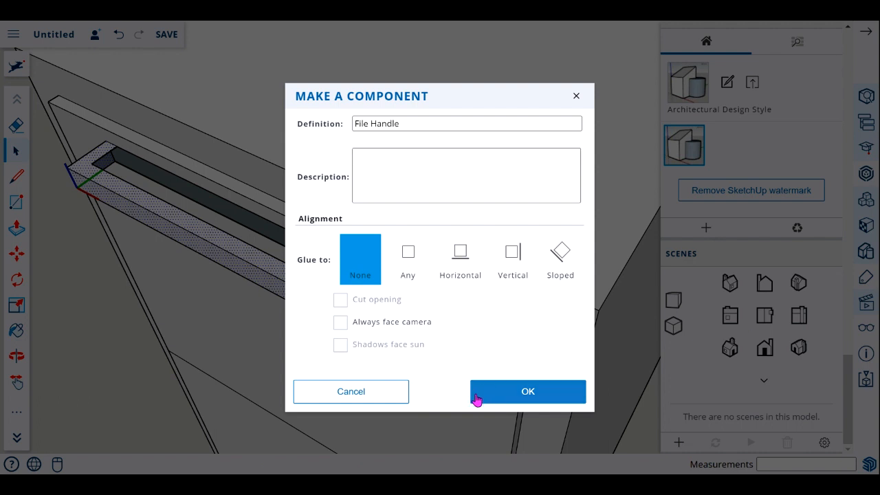
pyautogui.click(515, 399)
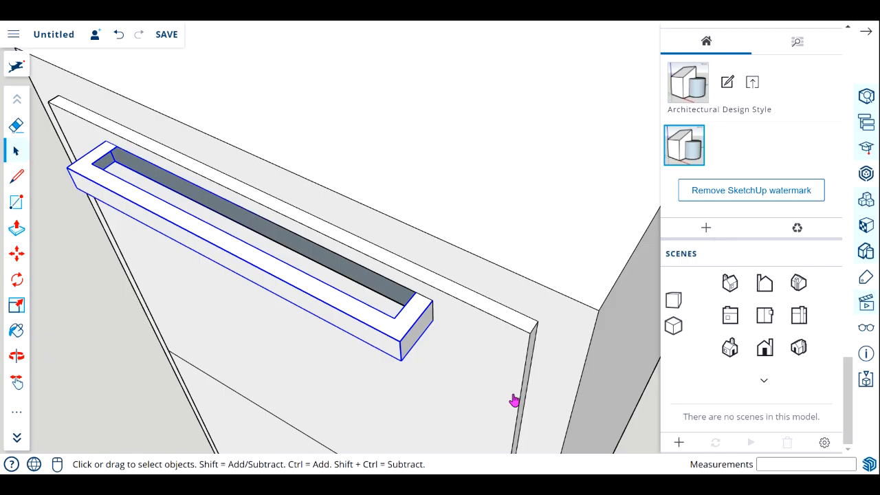
# Paste a copy of the File Handle component on the ground beside the cabinet front.
pyautogui.scroll(-6, 391, 255)
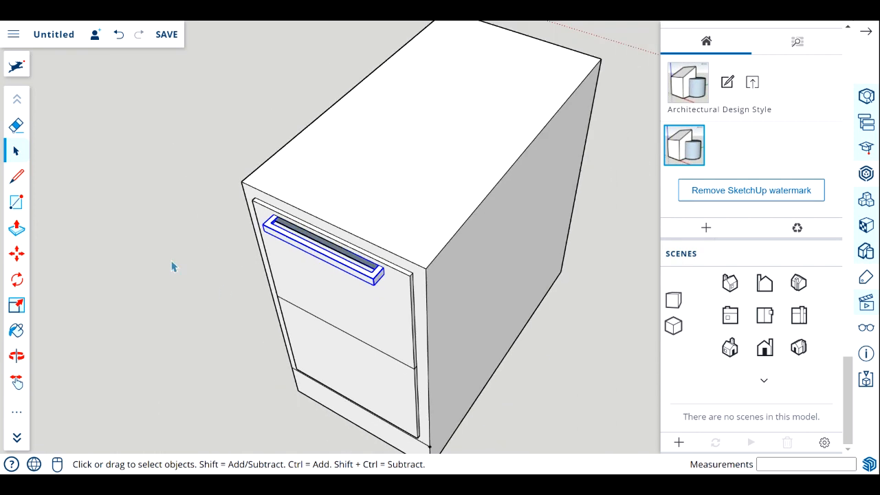
pyautogui.click(173, 266)
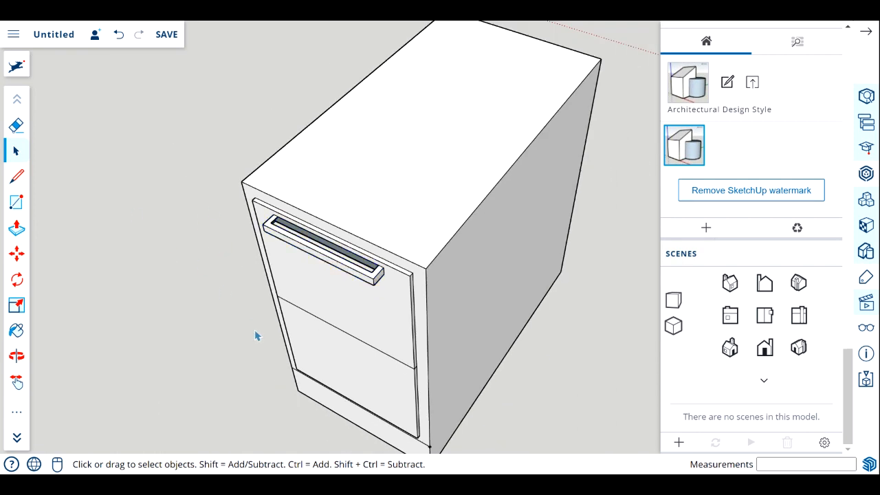
pyautogui.rightClick(133, 206)
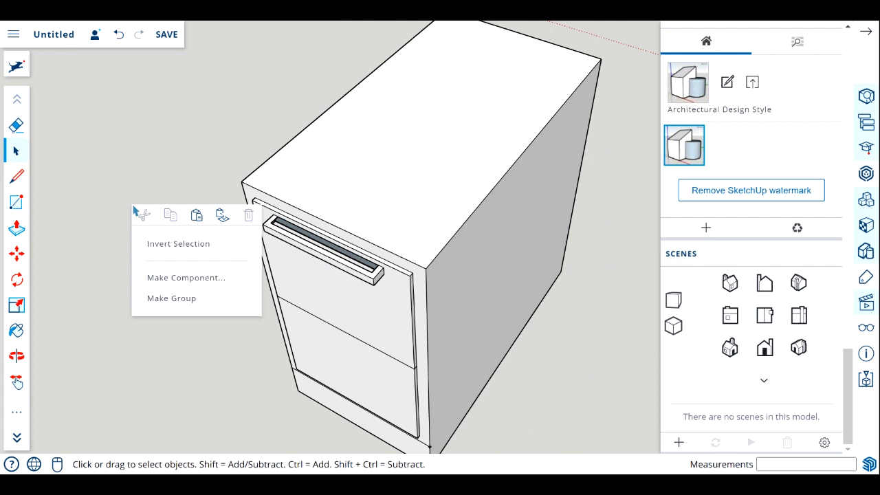
pyautogui.click(197, 216)
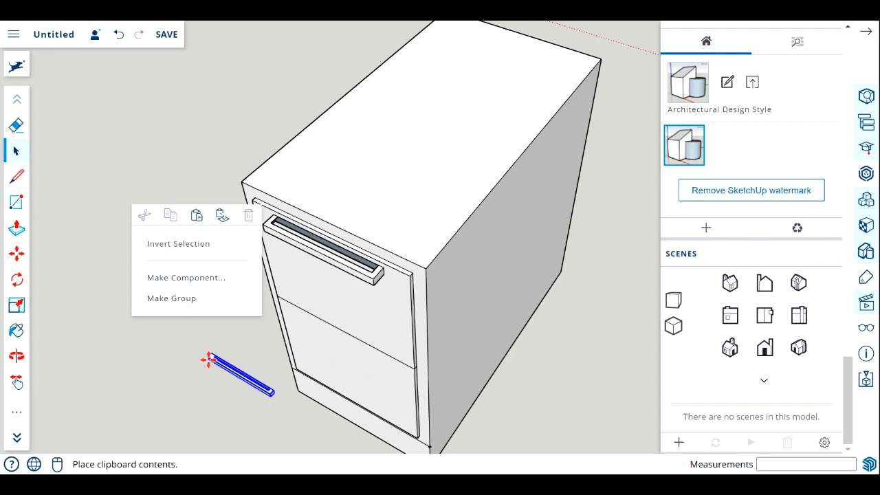
pyautogui.click(206, 360)
# Move the pasted handle about 1' 7 7/8" by its rear corner onto the lower drawer front, just below the drawer's upper edge.
pyautogui.press('m')
pyautogui.scroll(4, 269, 392)
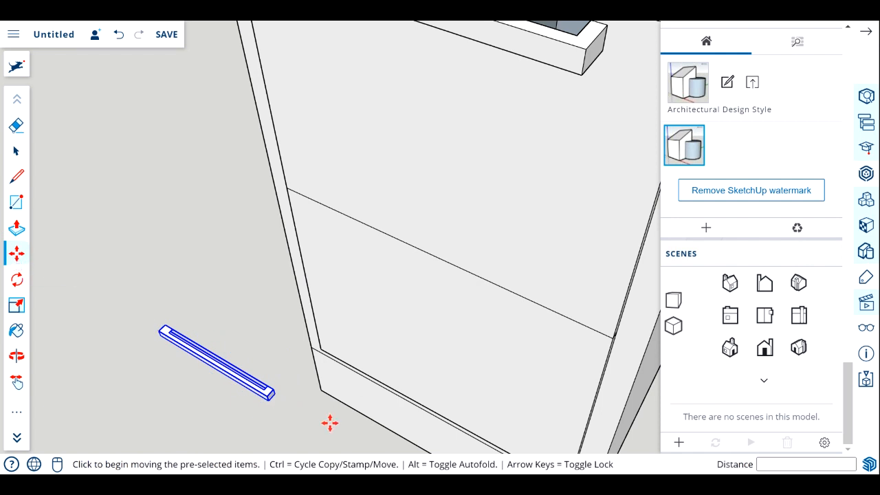
pyautogui.click(272, 389)
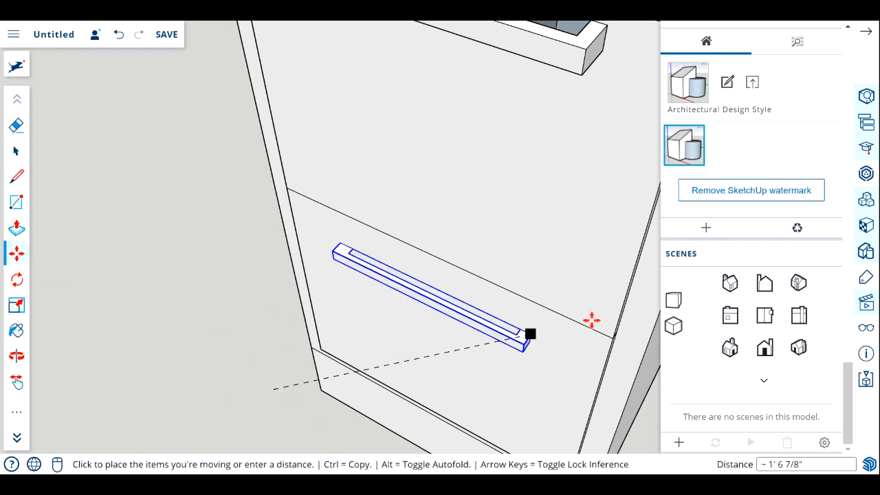
pyautogui.click(540, 321)
# Examine the copied handle's placement on the lower drawer front from several angles and against the finished example.
pyautogui.scroll(-4, 495, 361)
pyautogui.scroll(4, 495, 361)
pyautogui.scroll(-3, 496, 357)
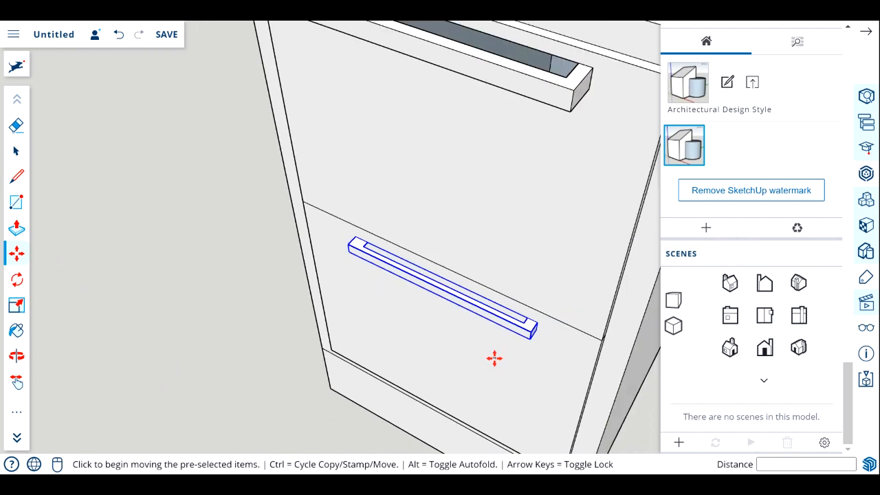
pyautogui.click(17, 356)
pyautogui.moveTo(475, 391); pyautogui.dragTo(464, 324)
pyautogui.scroll(-4, 487, 332)
pyautogui.scroll(3, 534, 353)
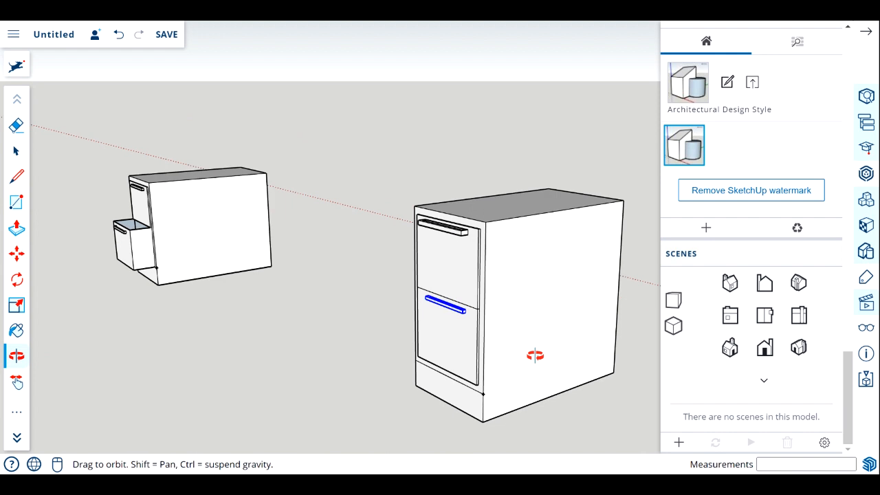
pyautogui.moveTo(467, 374); pyautogui.dragTo(126, 166)
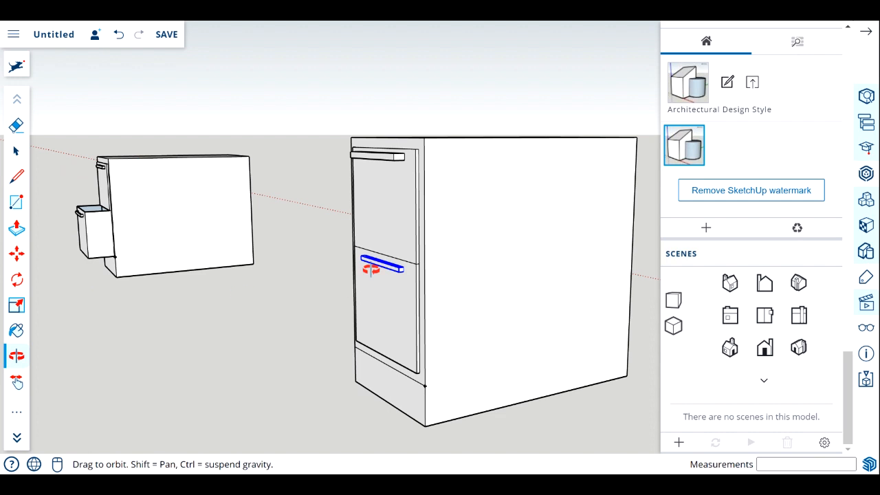
pyautogui.scroll(2, 371, 270)
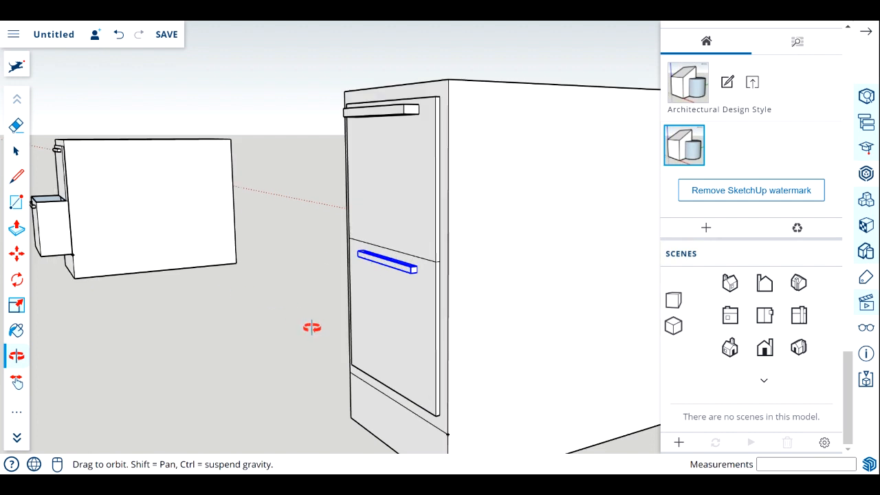
pyautogui.moveTo(310, 326); pyautogui.dragTo(335, 341)
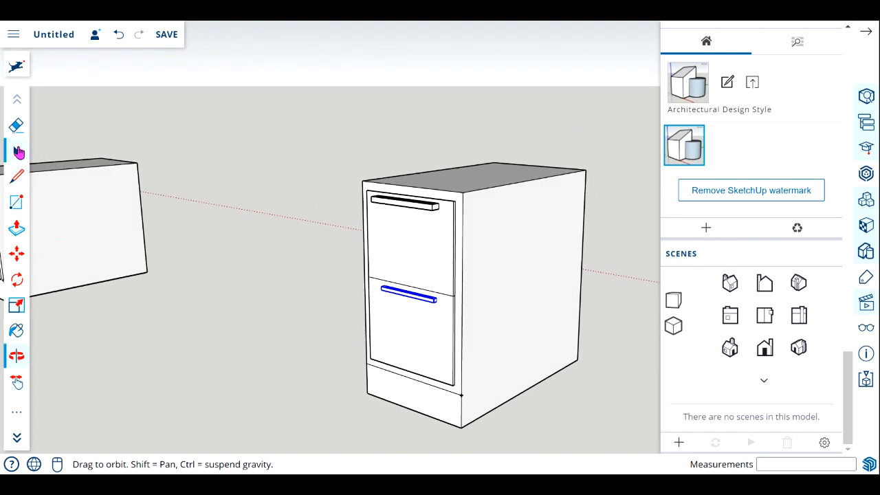
pyautogui.click(18, 176)
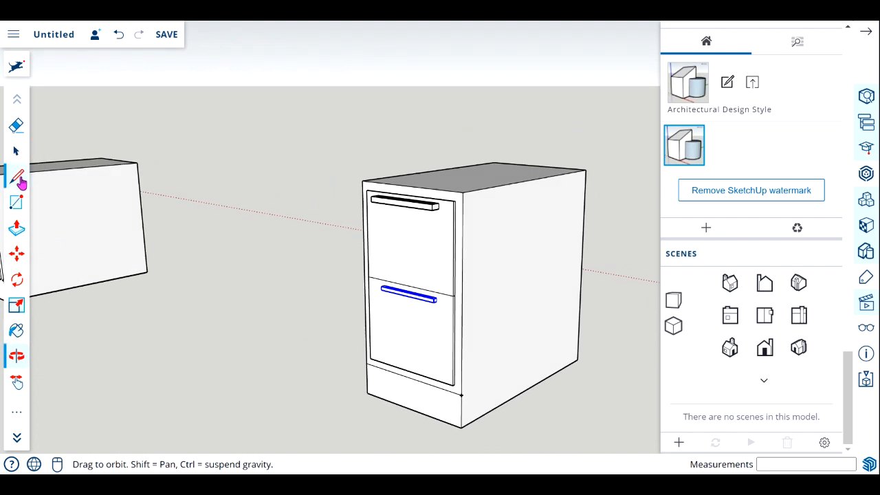
# Move the copied handle about 1' 7 7/8" off the lower drawer front onto the ground beside the cabinet.
pyautogui.click(16, 254)
pyautogui.click(389, 292)
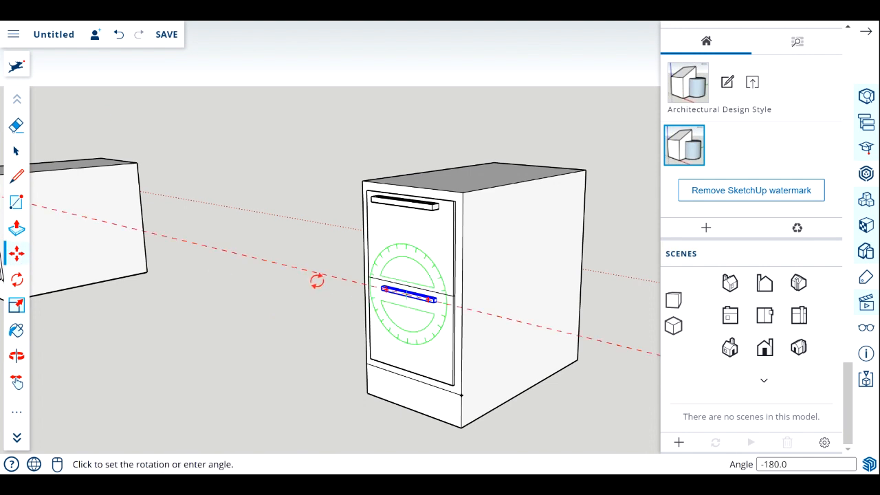
pyautogui.click(17, 253)
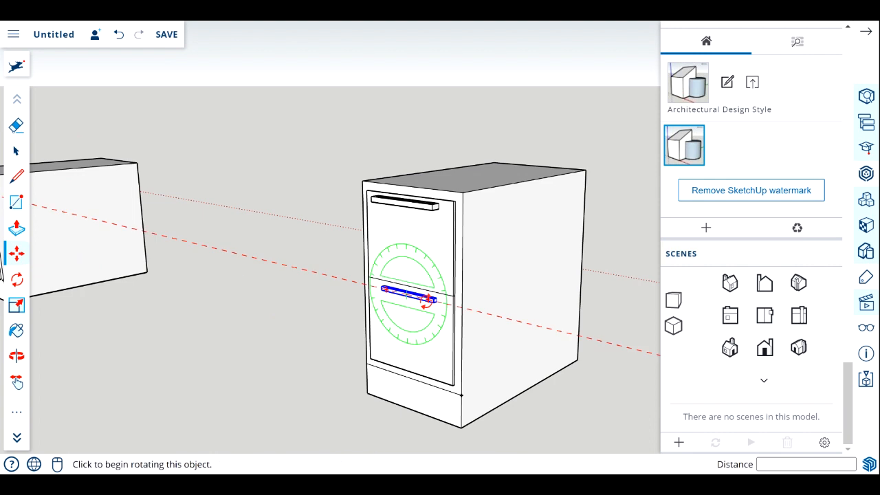
pyautogui.click(378, 289)
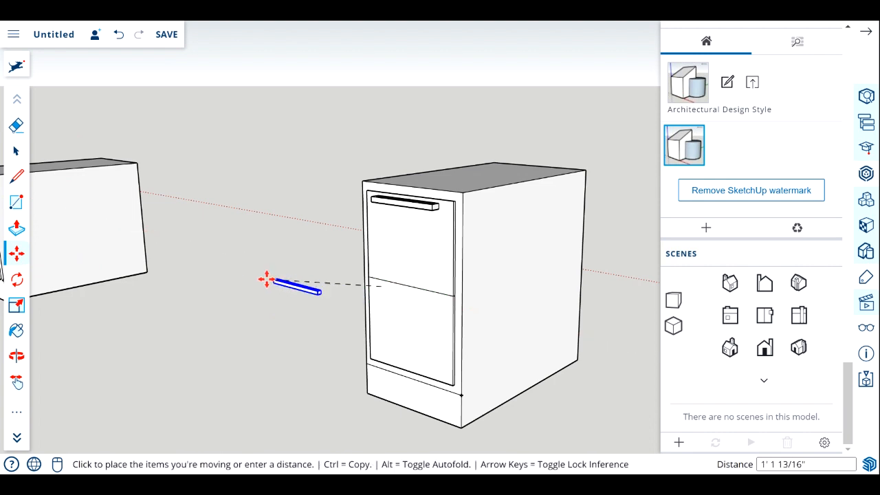
pyautogui.click(233, 277)
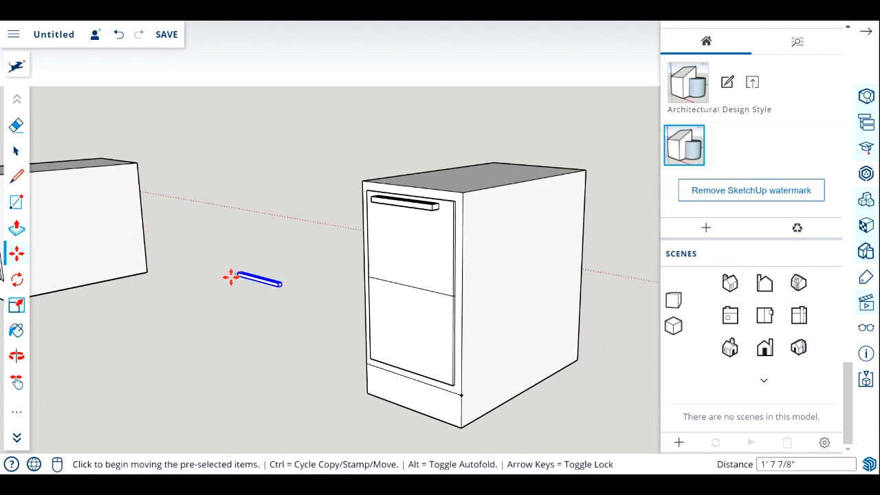
# Pull the lower drawer front outward to form an open drawer, and adjust the upper drawer front by 1/4".
pyautogui.click(17, 227)
pyautogui.click(412, 330)
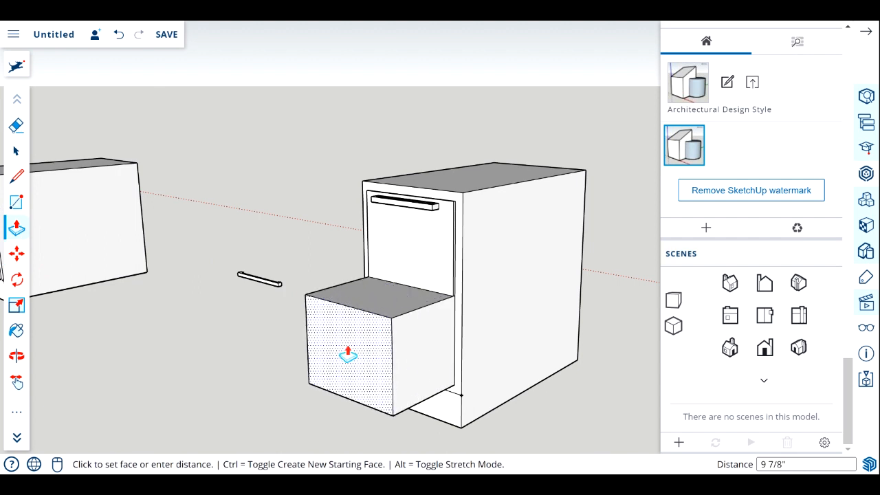
pyautogui.click(360, 354)
pyautogui.click(421, 265)
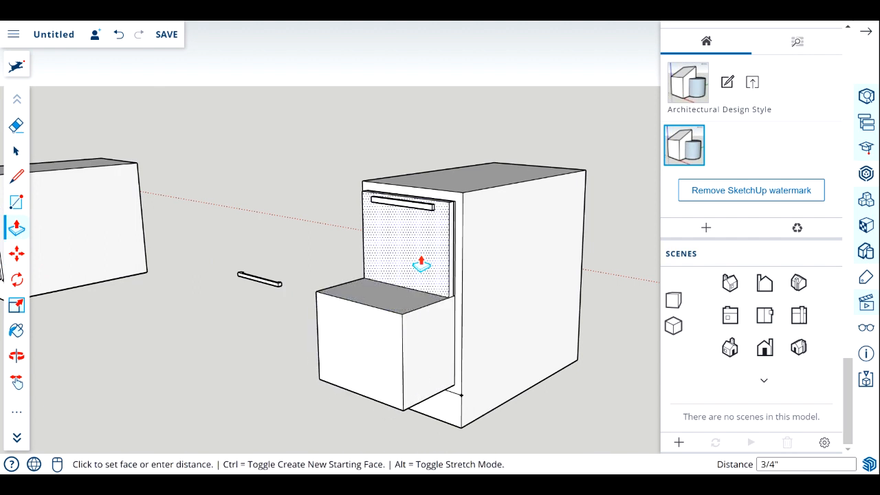
pyautogui.click(426, 263)
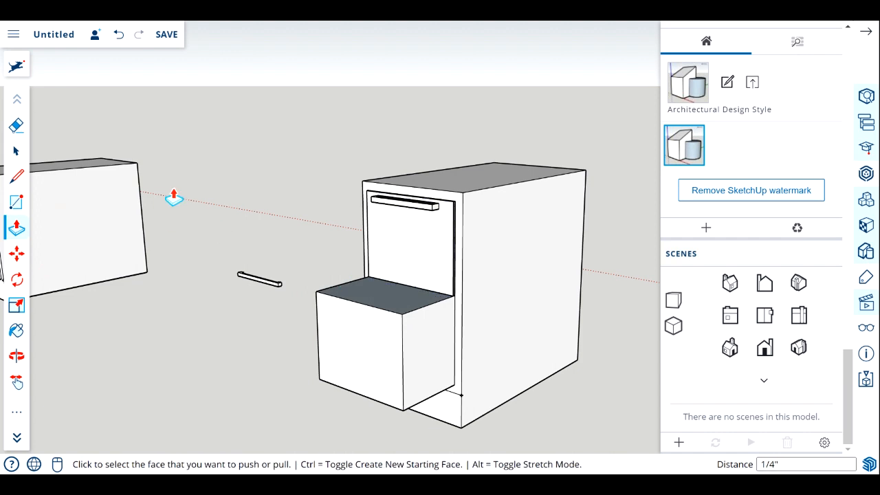
# Delete the top face of the pulled-out lower drawer to open its interior.
pyautogui.click(17, 150)
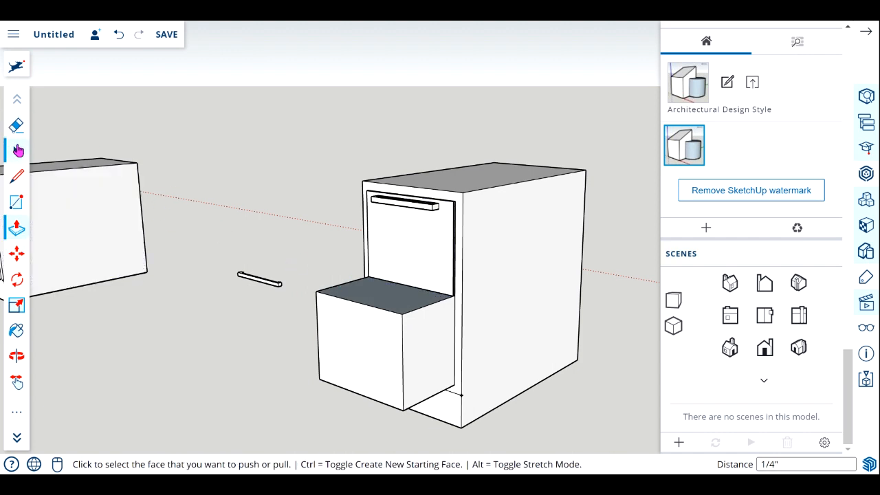
pyautogui.click(393, 303)
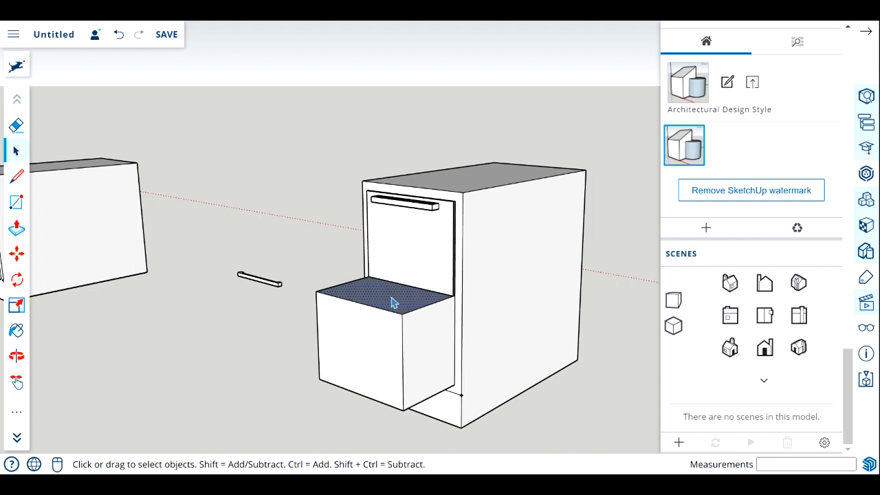
pyautogui.press('Delete')
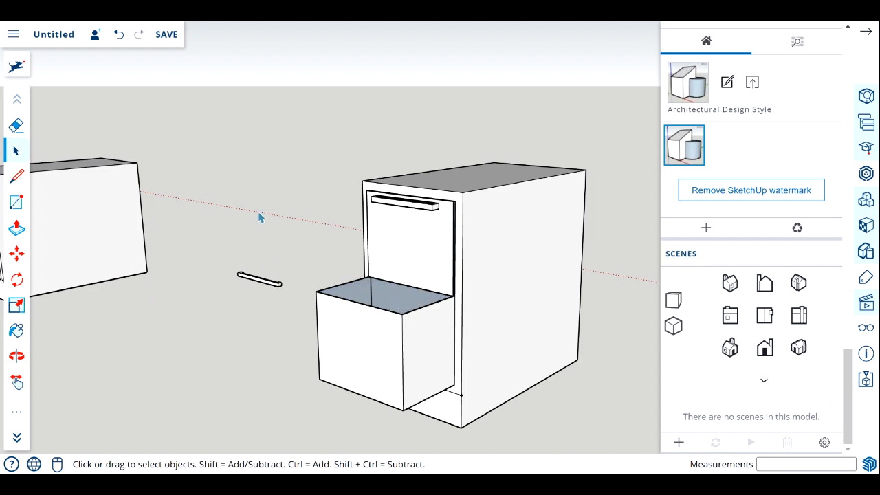
# Move the loose handle about 2' 4" from the ground to a spot just in front of the open lower drawer.
pyautogui.click(274, 288)
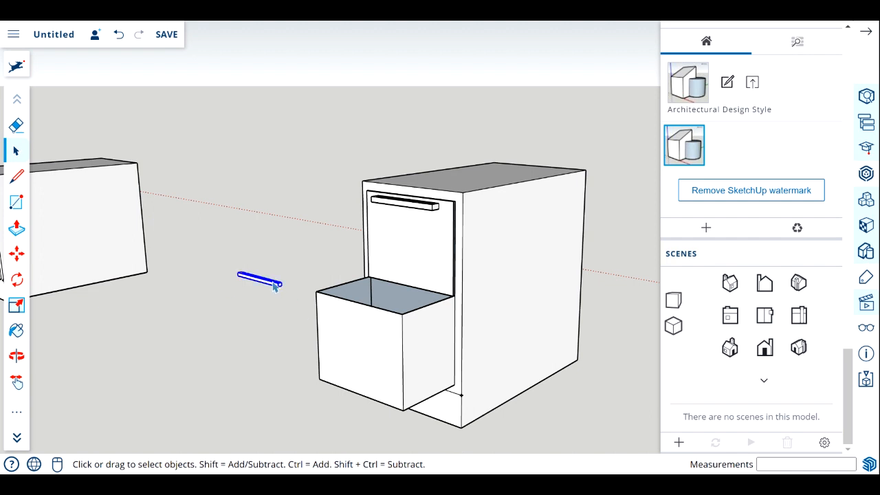
pyautogui.click(17, 253)
pyautogui.moveTo(282, 282)
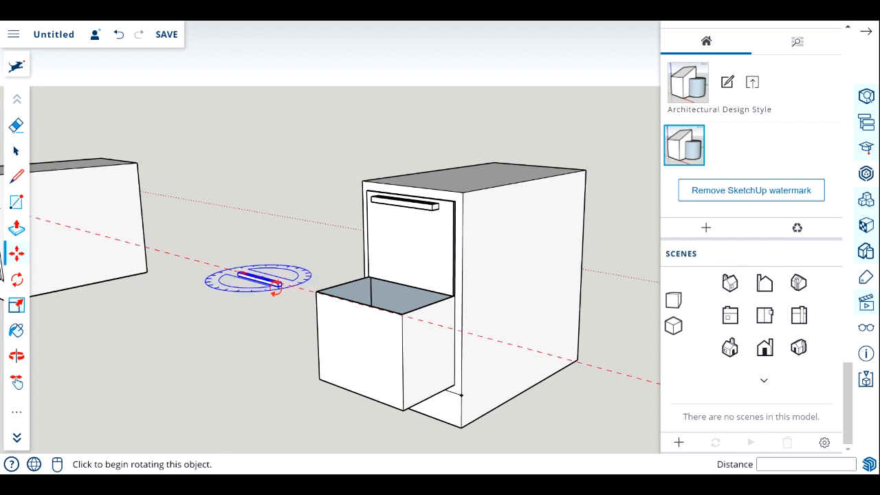
pyautogui.click(269, 286)
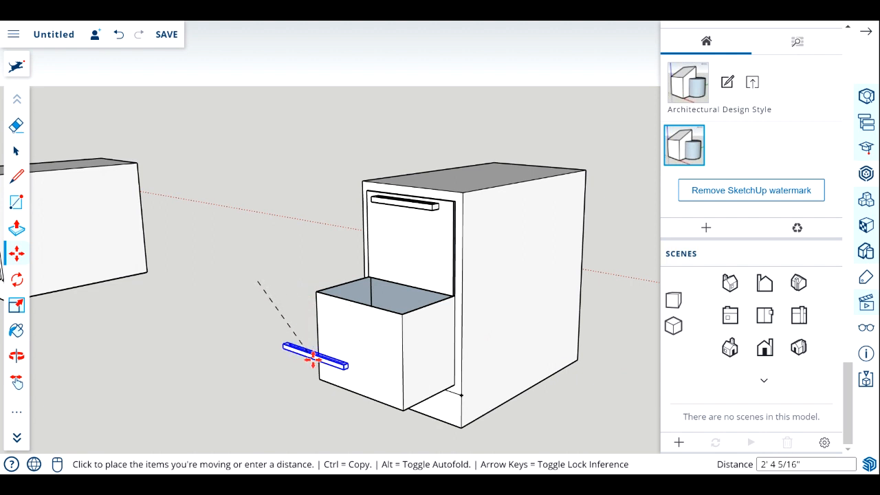
pyautogui.click(313, 356)
# Move the handle about 1' 3/8" by its rear corner onto the open drawer's front, just below the upper edge, and deselect it.
pyautogui.scroll(5, 354, 384)
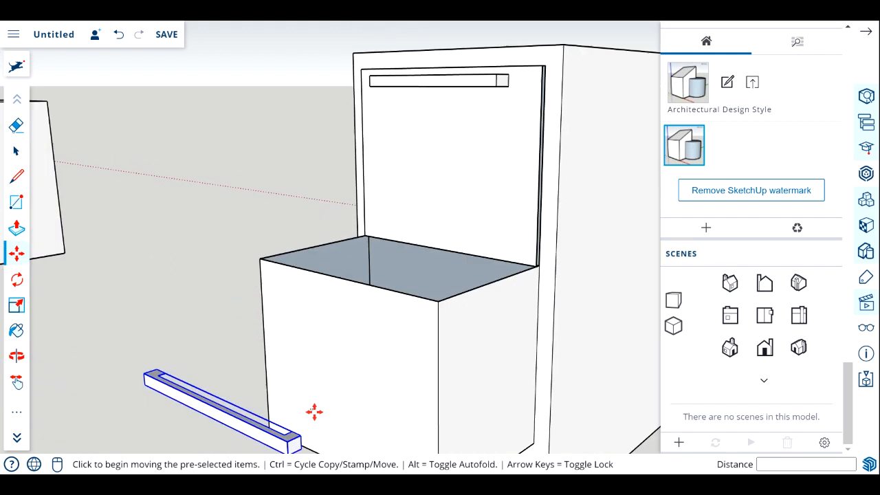
pyautogui.click(299, 437)
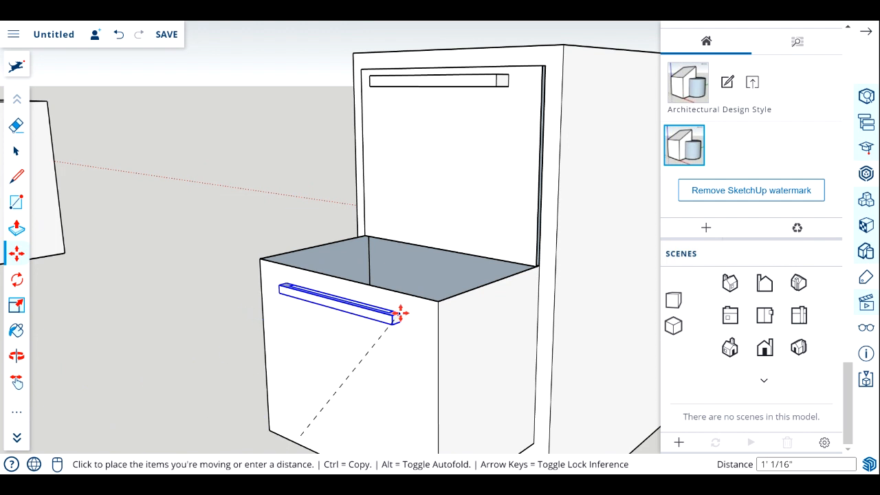
pyautogui.click(404, 312)
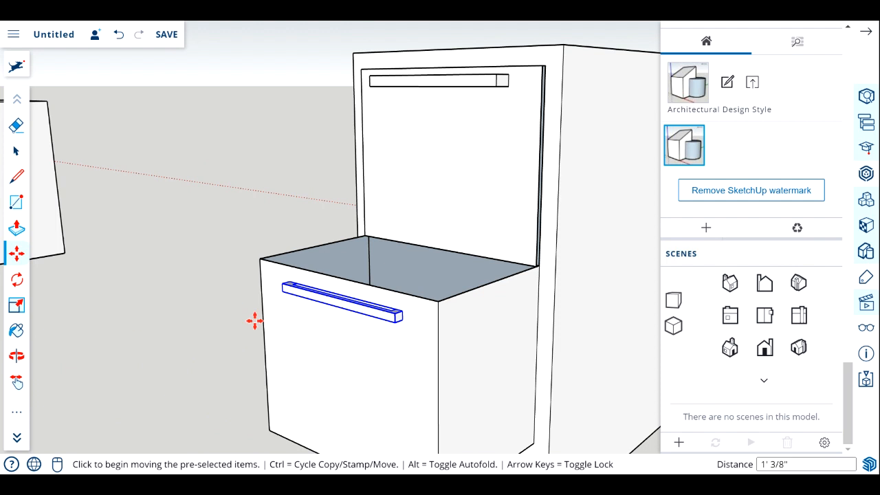
pyautogui.scroll(-4, 255, 321)
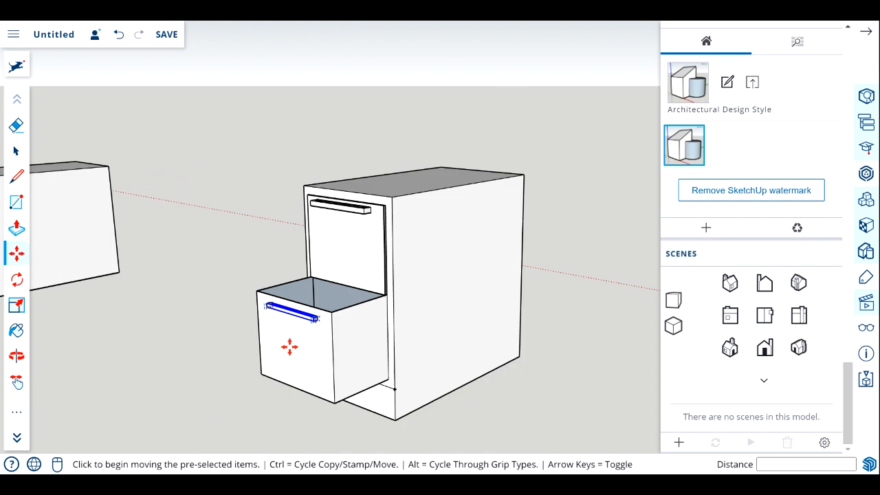
pyautogui.click(17, 355)
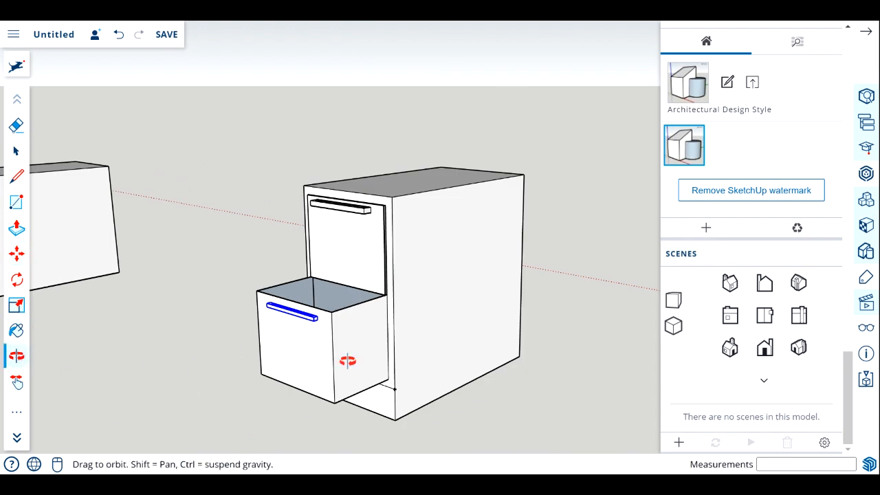
pyautogui.moveTo(346, 360); pyautogui.dragTo(423, 331)
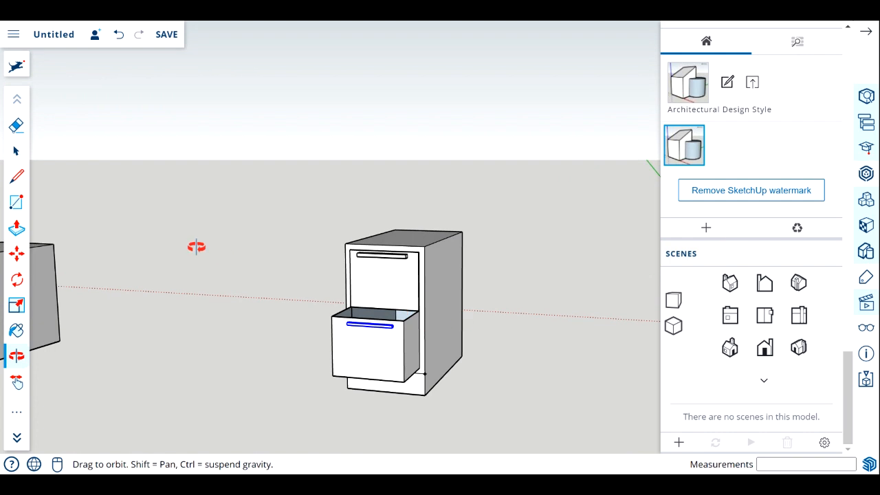
pyautogui.press('m')
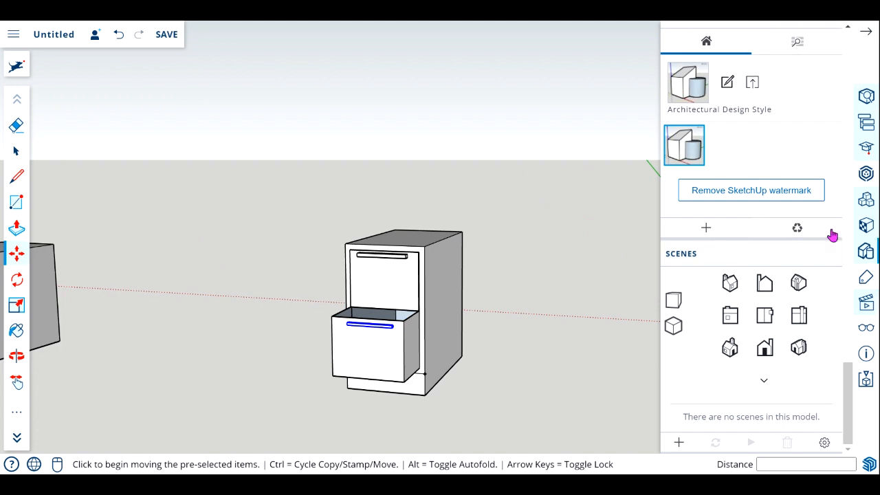
pyautogui.click(16, 150)
pyautogui.click(183, 217)
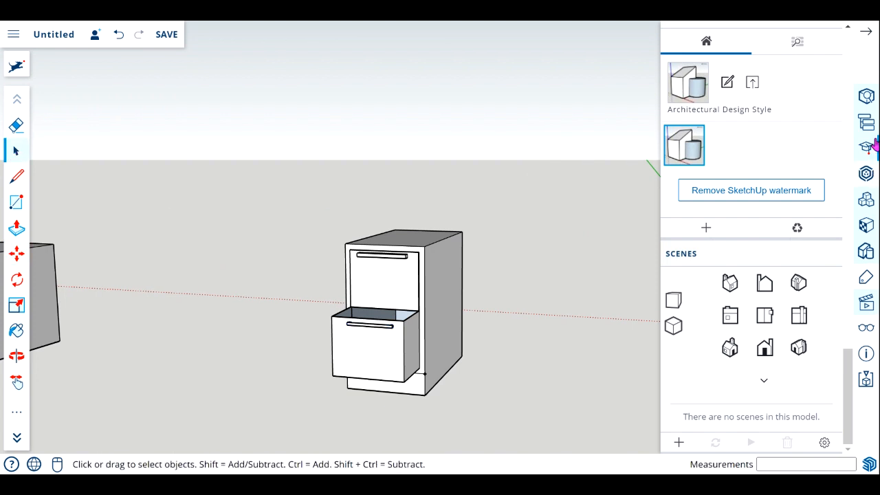
# Paint the cabinet's side, front frame, top and base strip with the Ty_Yellow material.
pyautogui.click(868, 225)
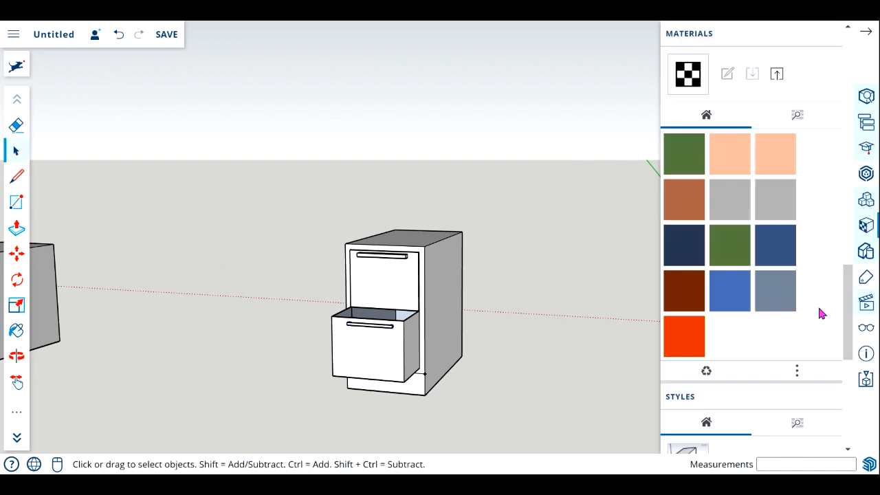
pyautogui.scroll(-1, 766, 260)
pyautogui.scroll(3, 764, 262)
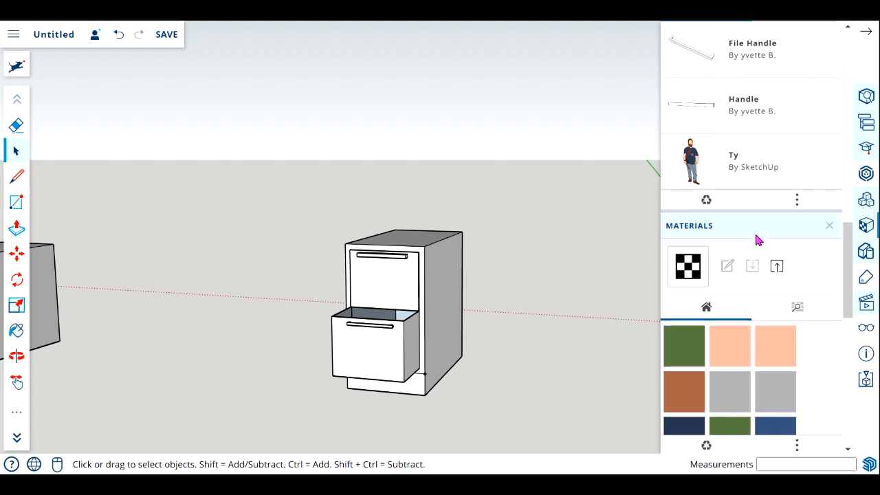
pyautogui.scroll(-1, 765, 262)
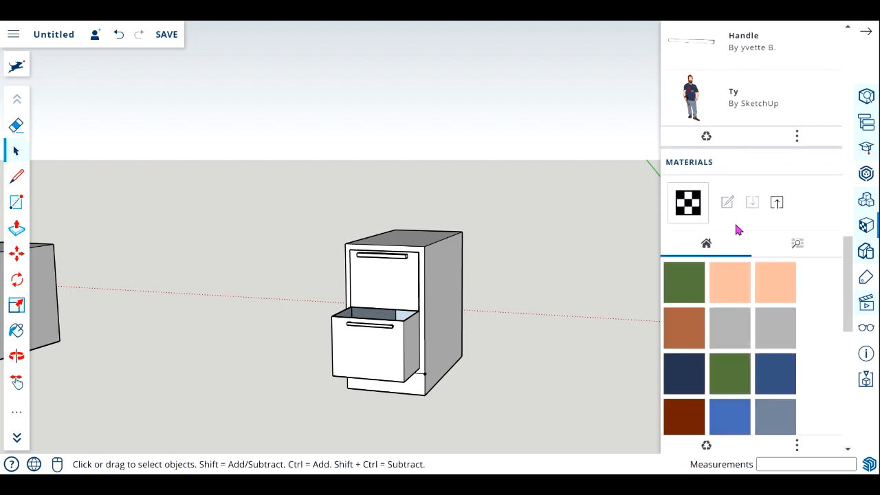
pyautogui.scroll(-4, 762, 279)
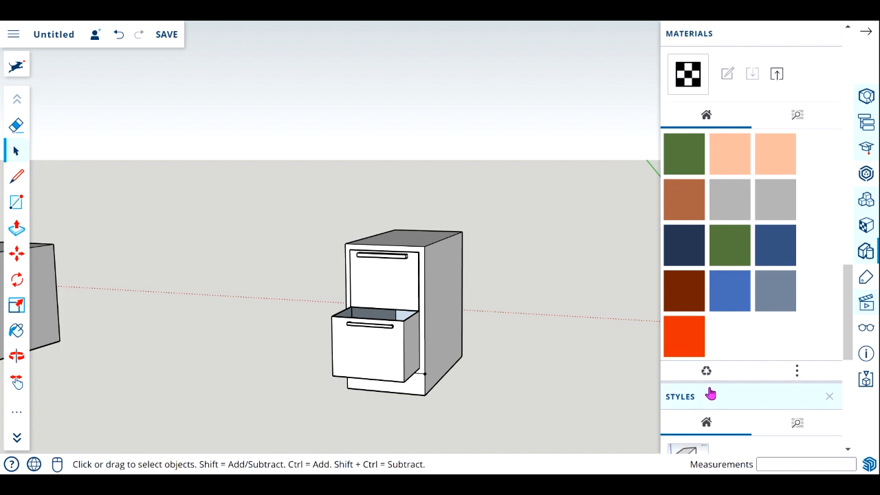
pyautogui.click(688, 292)
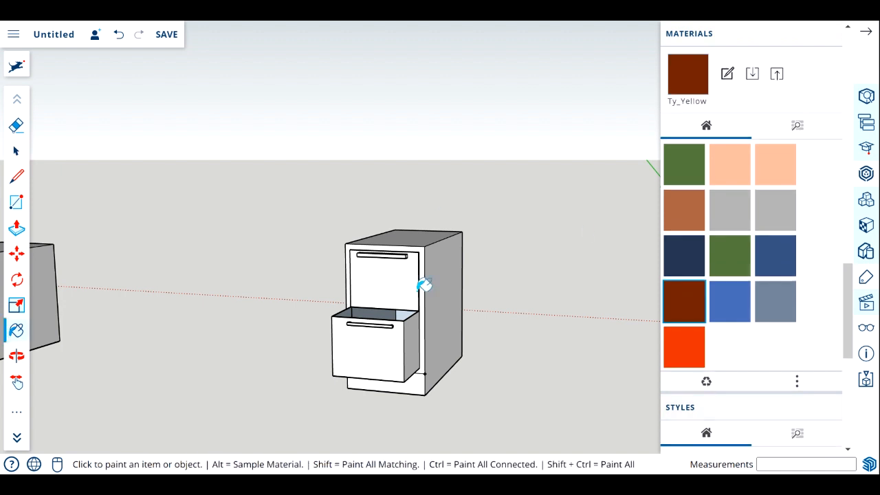
pyautogui.click(448, 275)
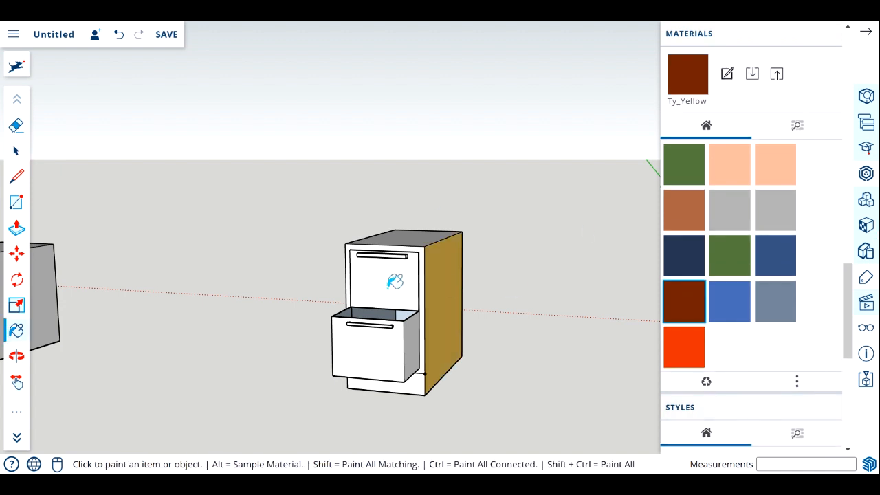
pyautogui.click(422, 251)
pyautogui.click(426, 235)
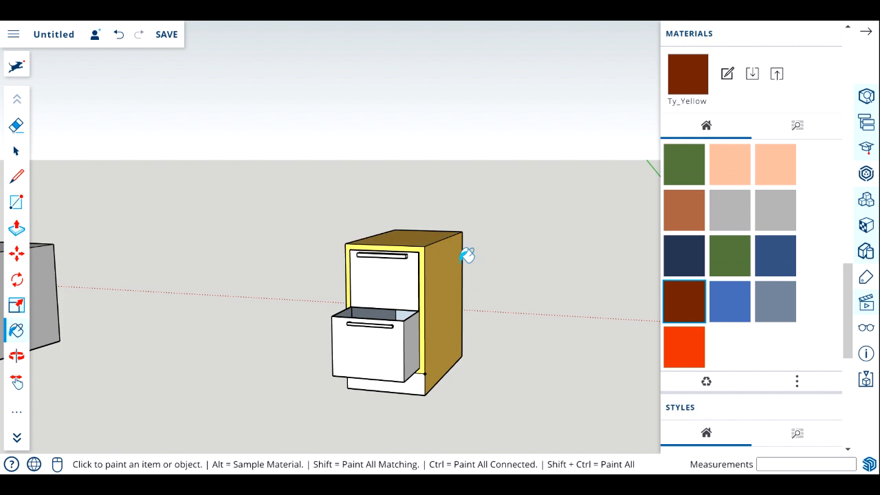
pyautogui.click(421, 390)
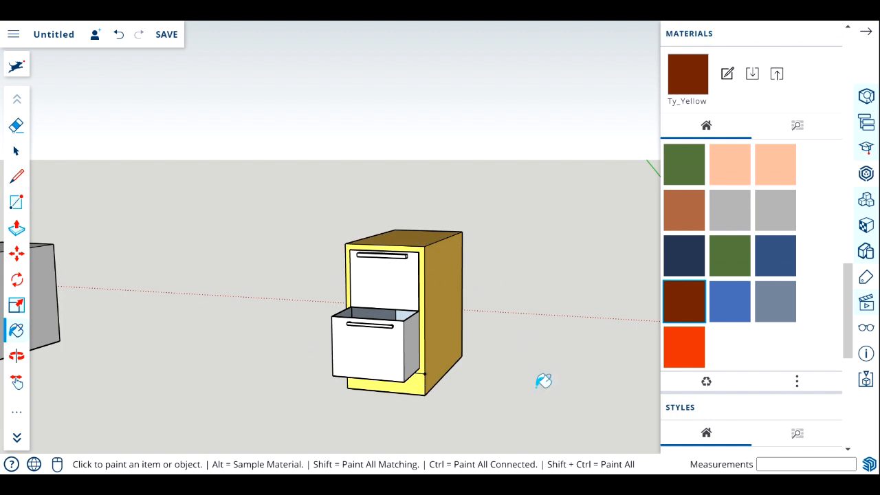
# Paint both drawer fronts and the open drawer's outer side with the Ty_Orange material.
pyautogui.click(684, 347)
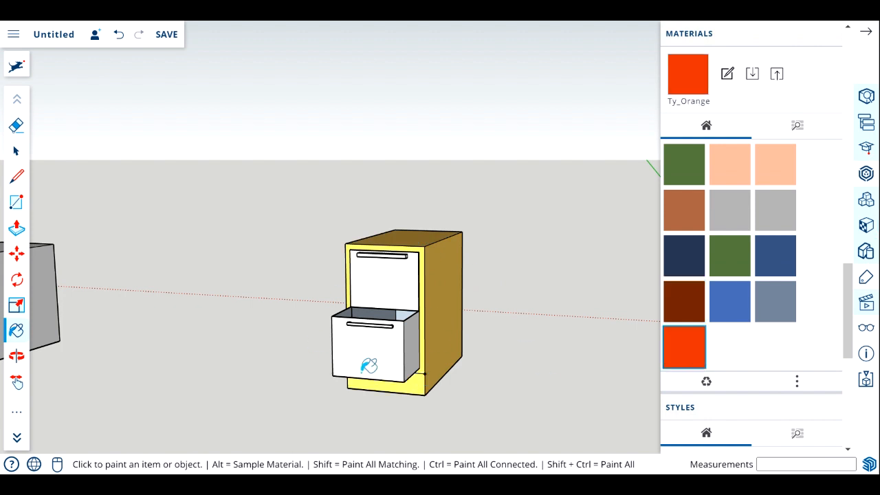
pyautogui.click(375, 350)
pyautogui.click(412, 282)
pyautogui.click(416, 344)
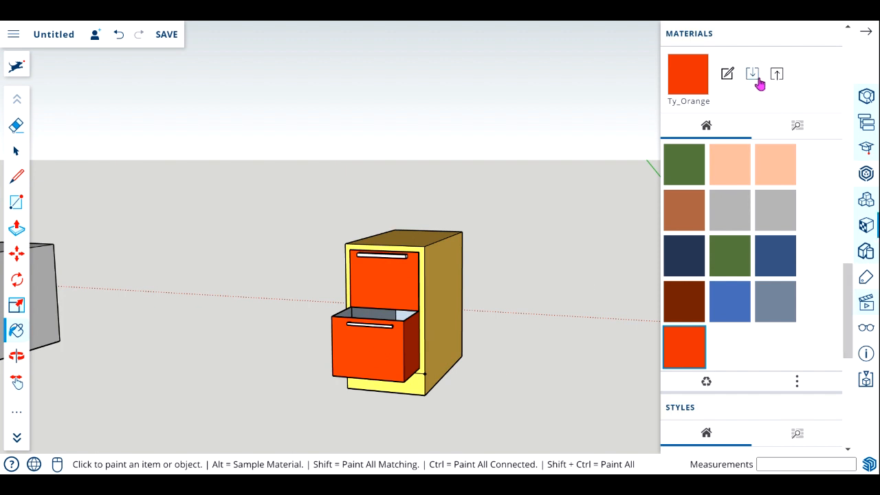
pyautogui.click(725, 77)
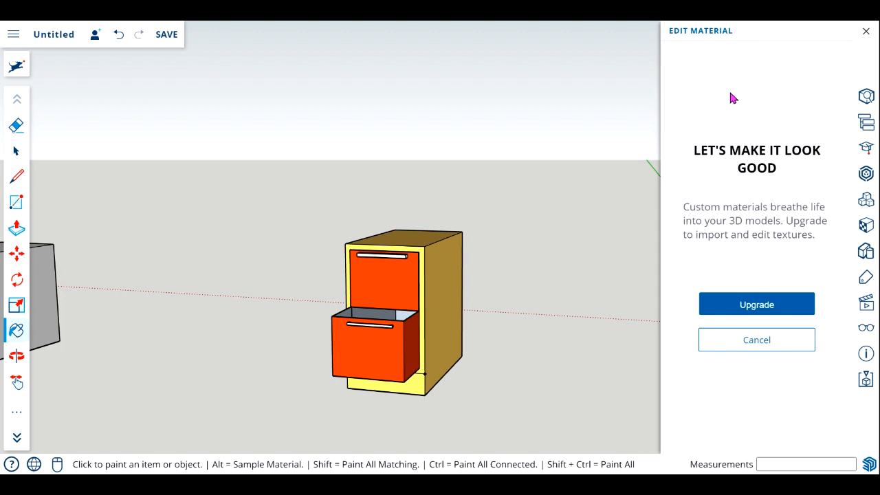
pyautogui.click(865, 34)
pyautogui.moveTo(853, 309); pyautogui.dragTo(851, 268)
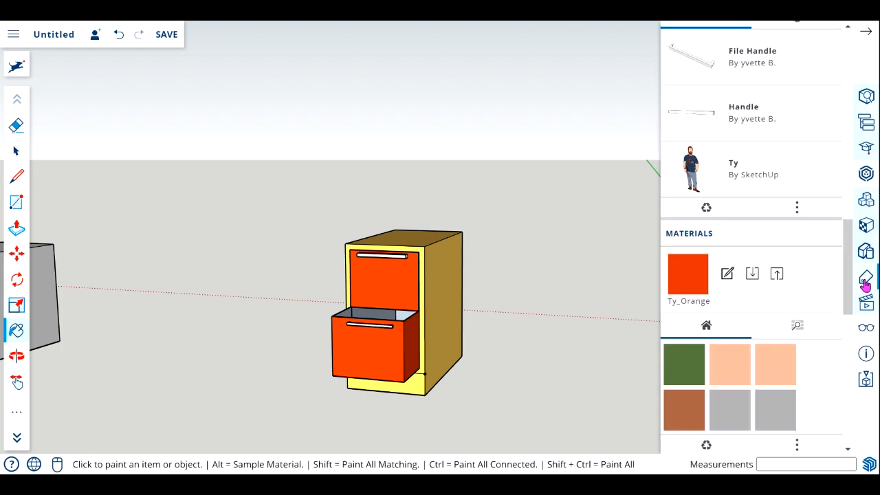
# Examine the painted cabinet and the open drawer's interior from above.
pyautogui.click(17, 355)
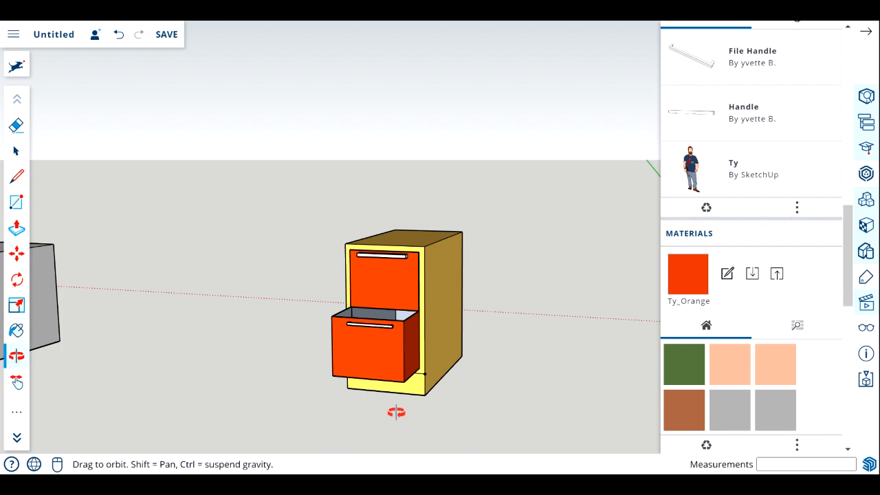
pyautogui.moveTo(434, 396); pyautogui.dragTo(335, 375)
pyautogui.scroll(3, 337, 363)
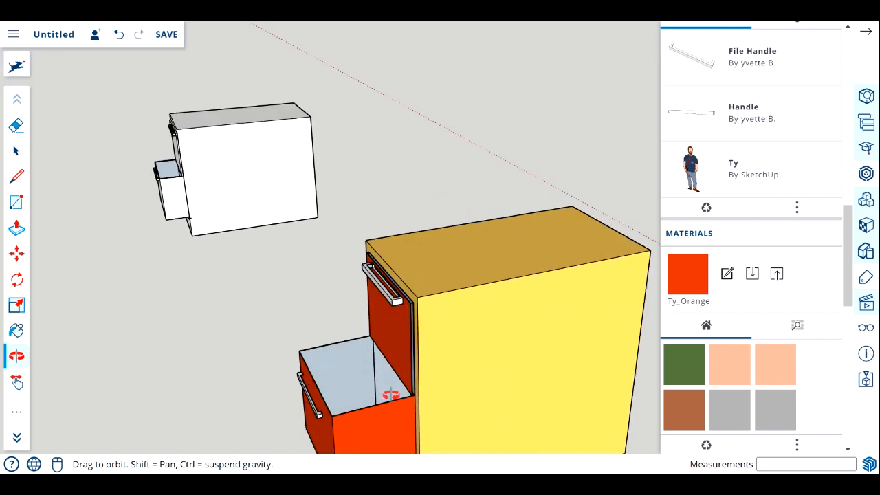
# Paint the narrow exposed side edge of the closed upper drawer's front with the Ty_Orange material and close the materials list.
pyautogui.moveTo(389, 387); pyautogui.dragTo(434, 320)
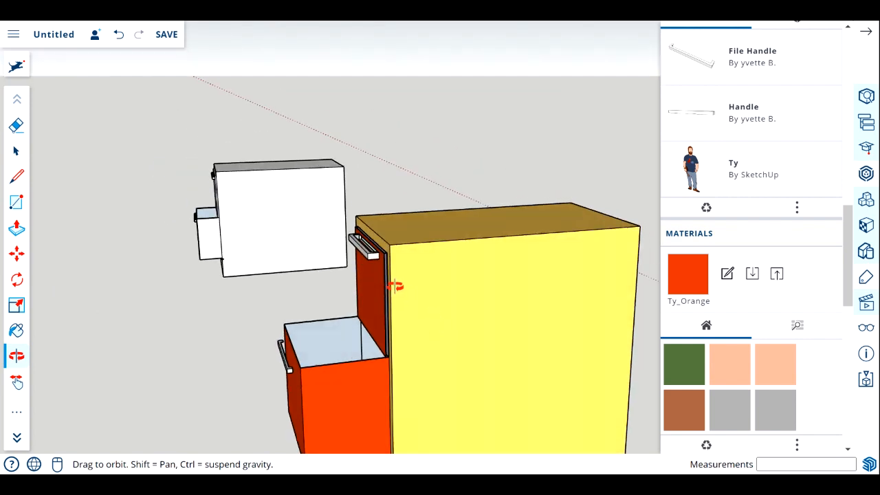
pyautogui.scroll(2, 397, 290)
pyautogui.scroll(3, 390, 292)
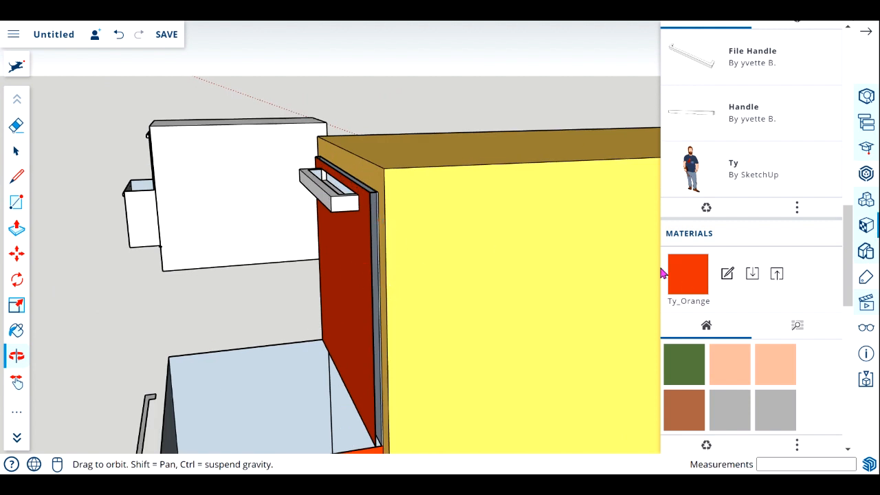
pyautogui.click(17, 153)
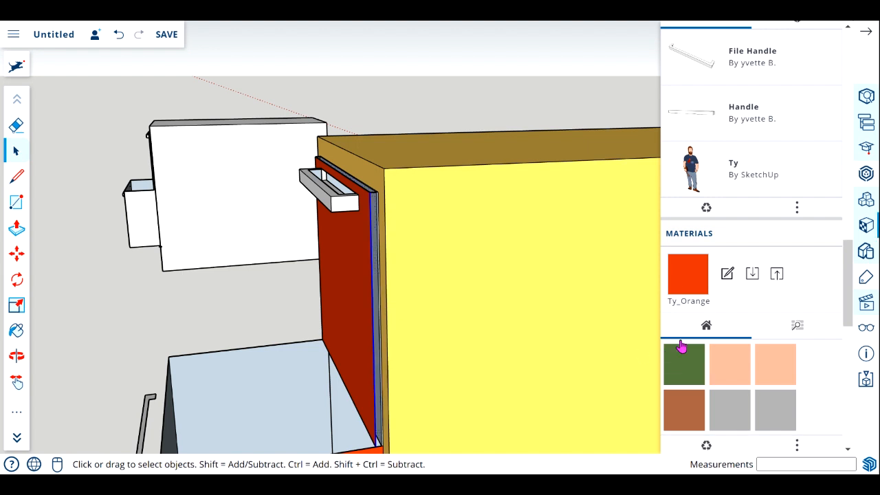
pyautogui.scroll(-3, 712, 405)
pyautogui.click(687, 421)
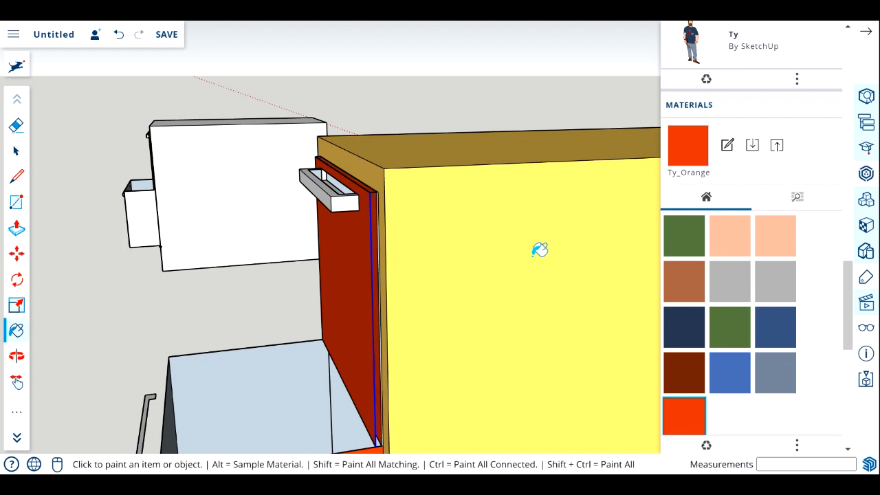
pyautogui.scroll(-5, 682, 291)
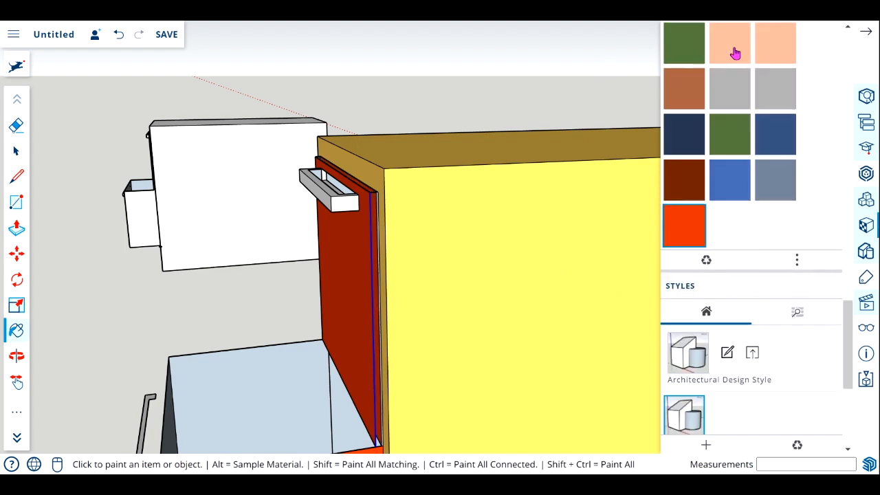
pyautogui.click(866, 31)
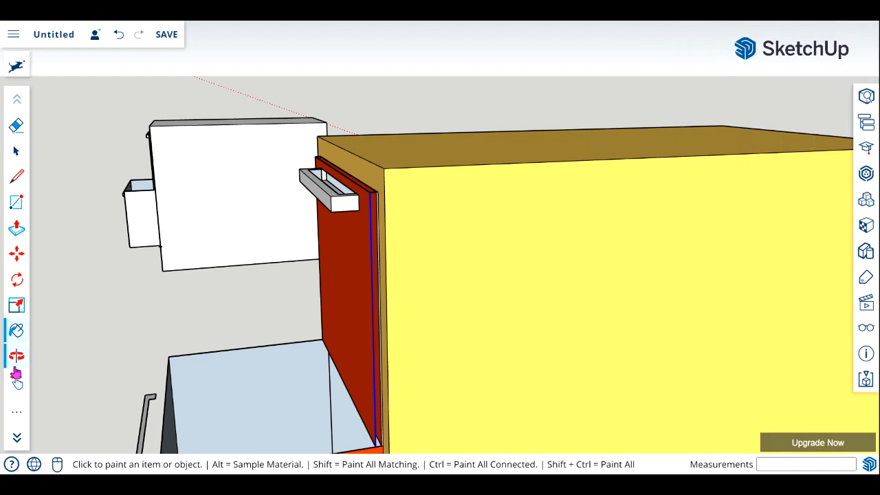
# Clear the selection on the upper drawer and examine the painted cabinet beside the white example from the front.
pyautogui.click(16, 355)
pyautogui.moveTo(324, 382); pyautogui.dragTo(406, 381)
pyautogui.scroll(-4, 393, 356)
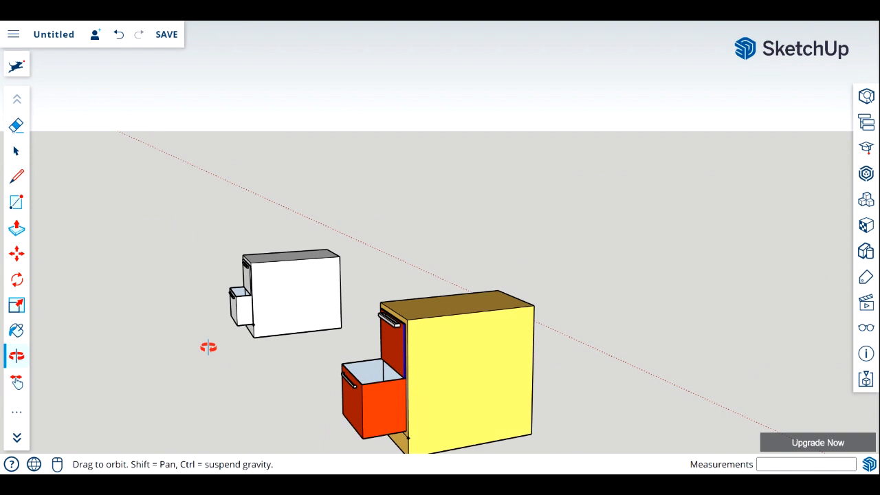
pyautogui.click(15, 152)
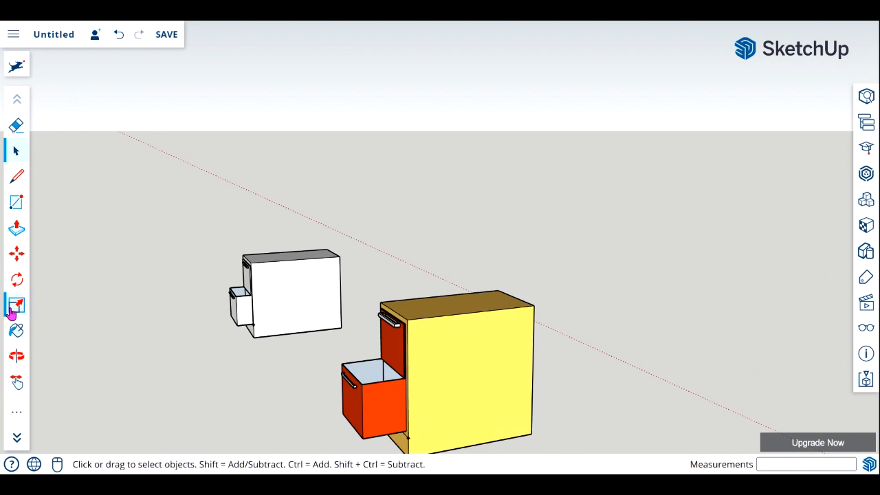
pyautogui.click(17, 356)
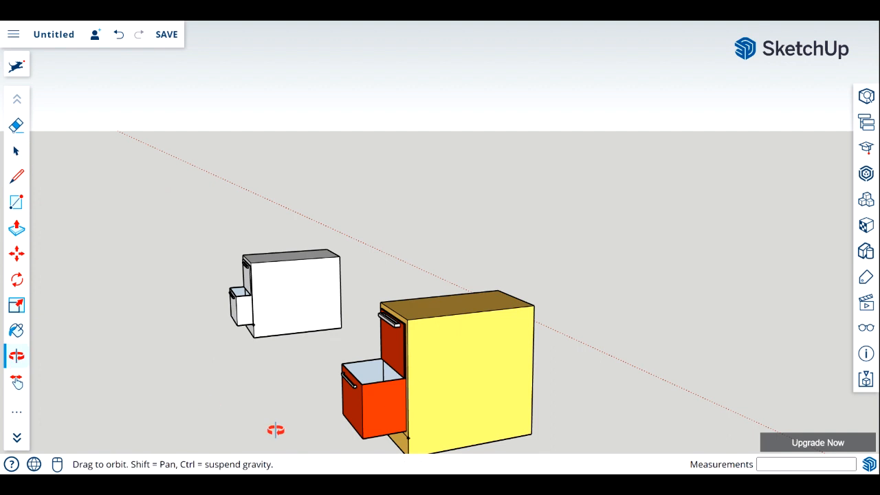
pyautogui.moveTo(275, 429); pyautogui.dragTo(511, 386)
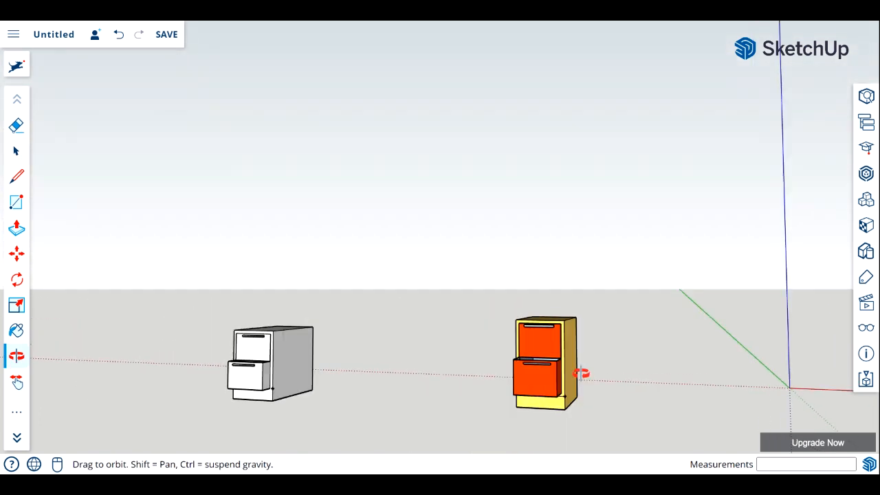
pyautogui.moveTo(582, 373); pyautogui.dragTo(582, 372)
pyautogui.press('space')
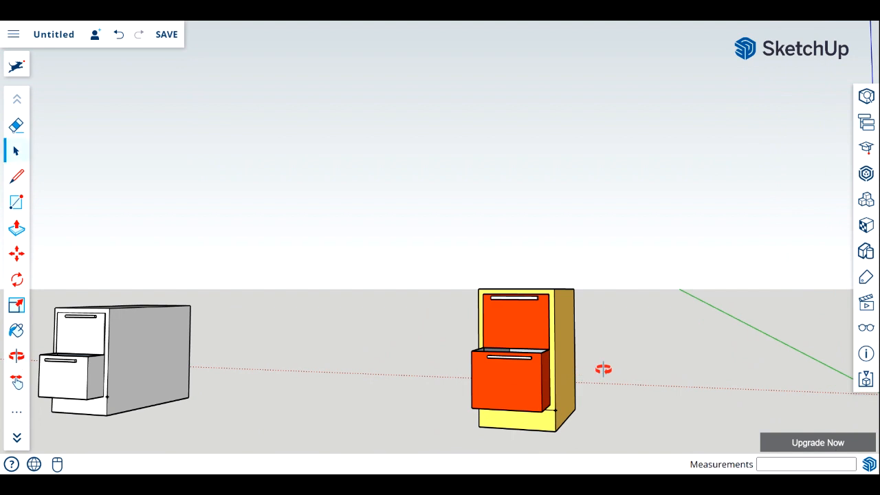